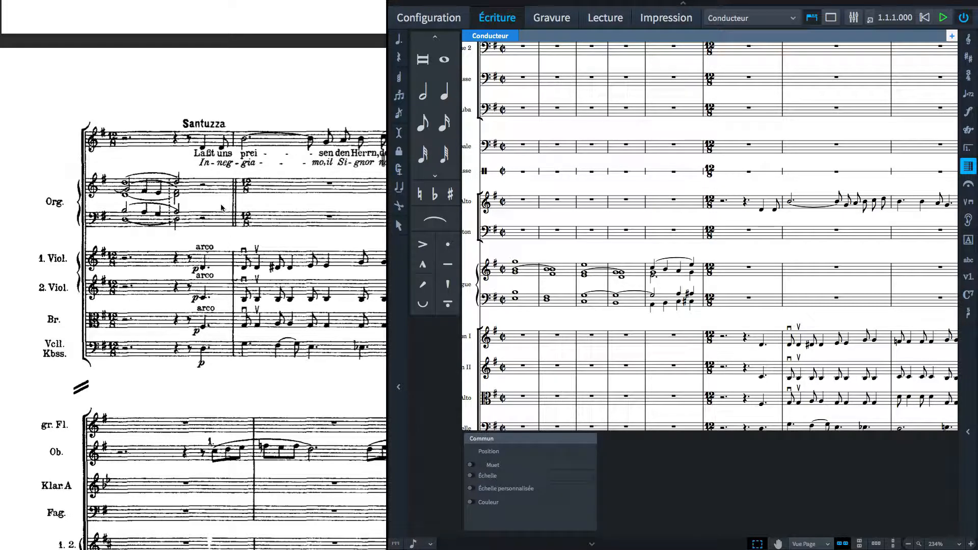
Add the time signature 2/2,1.5 only to the organ's upper staff, at the start of the 12/8 bar after the chords
{"action": "scroll", "coordinate": [652, 244], "scroll_direction": "right", "scroll_amount": 2}
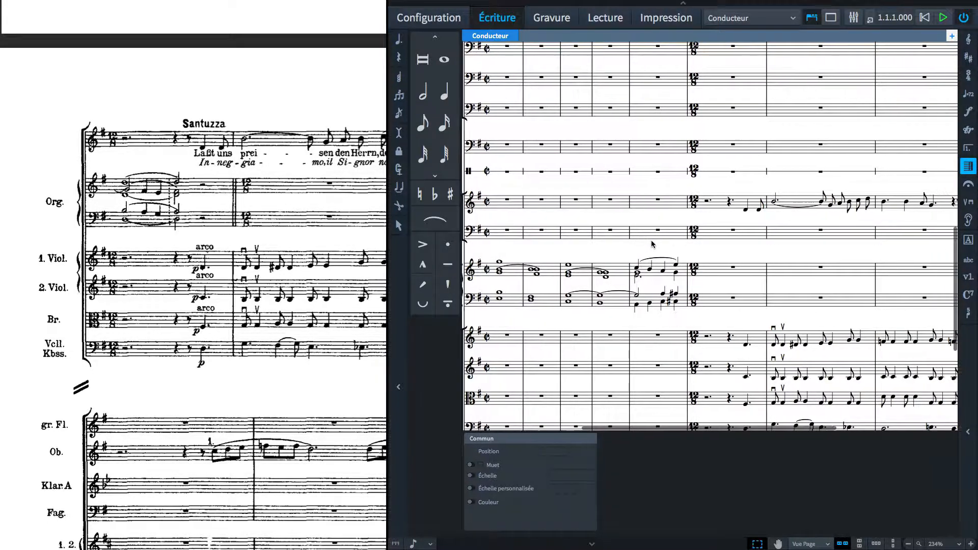
{"action": "scroll", "coordinate": [652, 244], "scroll_direction": "right", "scroll_amount": 2}
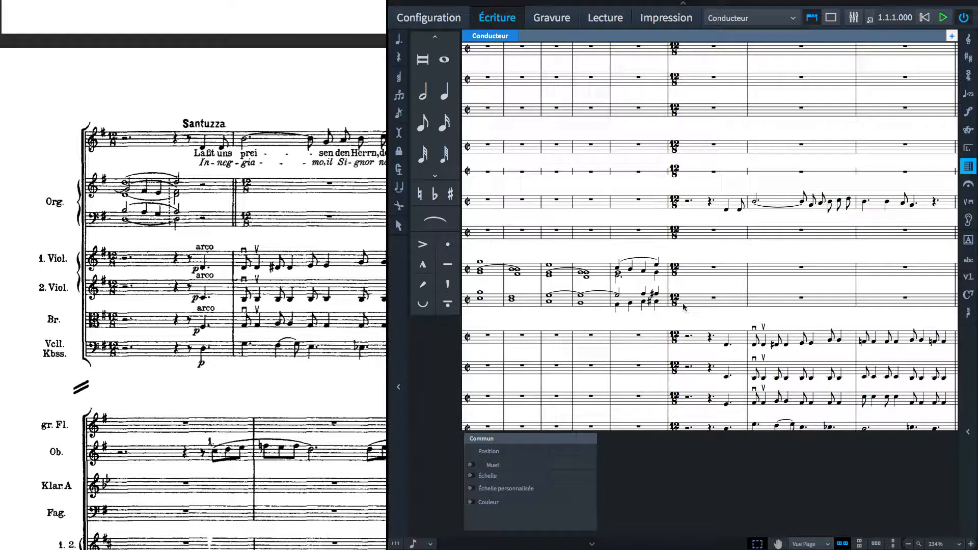
{"action": "scroll", "coordinate": [685, 307], "scroll_direction": "down", "scroll_amount": 1}
{"action": "scroll", "coordinate": [209, 249], "scroll_direction": "down", "scroll_amount": 15}
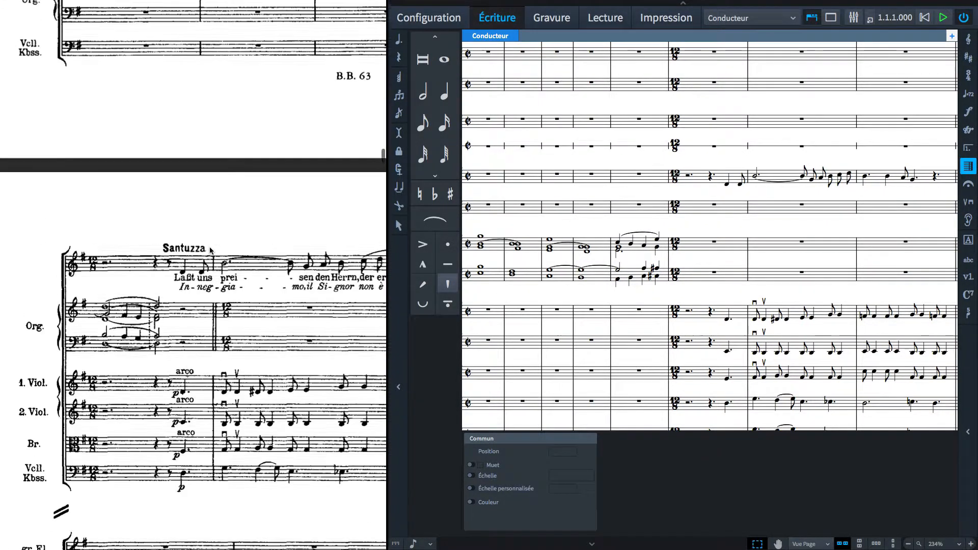
{"action": "scroll", "coordinate": [209, 247], "scroll_direction": "down", "scroll_amount": 5}
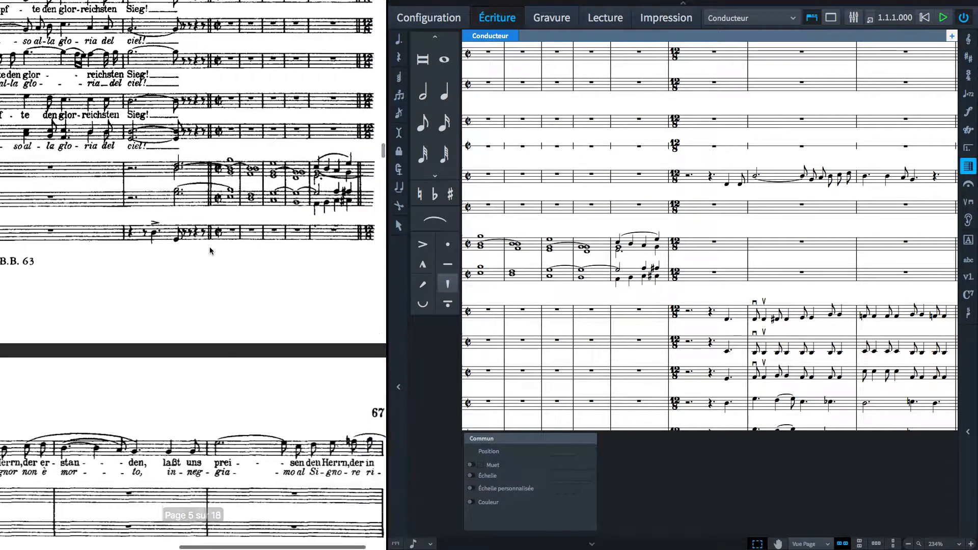
{"action": "scroll", "coordinate": [209, 247], "scroll_direction": "down", "scroll_amount": 3}
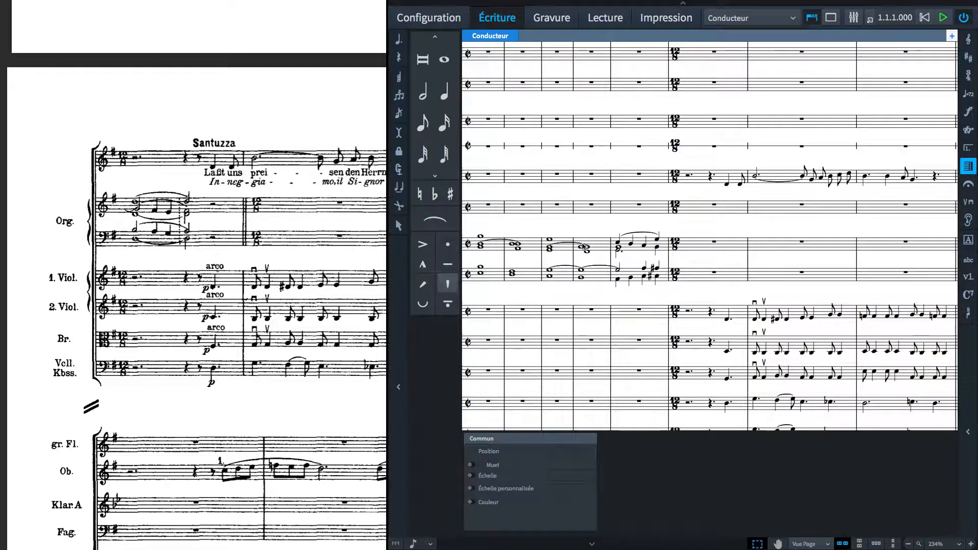
{"action": "double_click", "coordinate": [694, 244]}
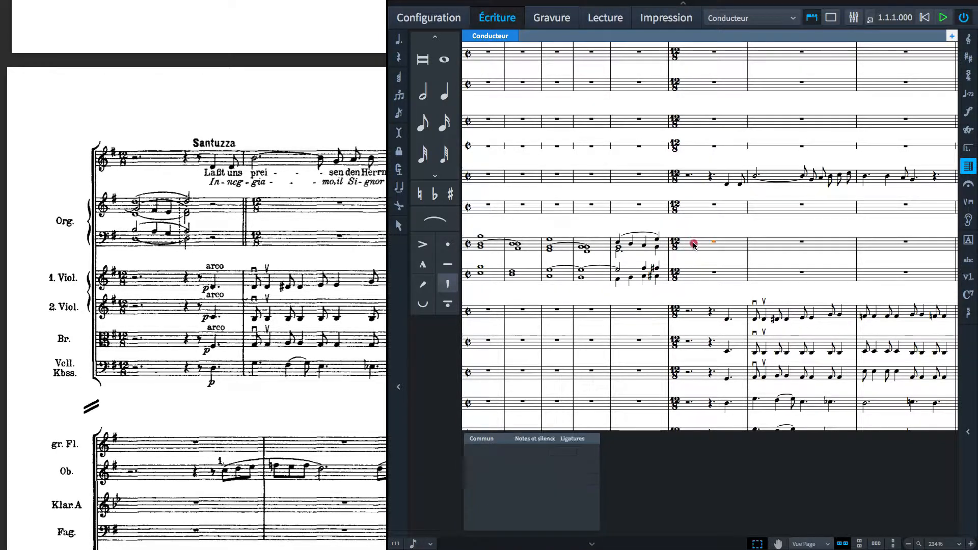
{"action": "key", "text": "Left"}
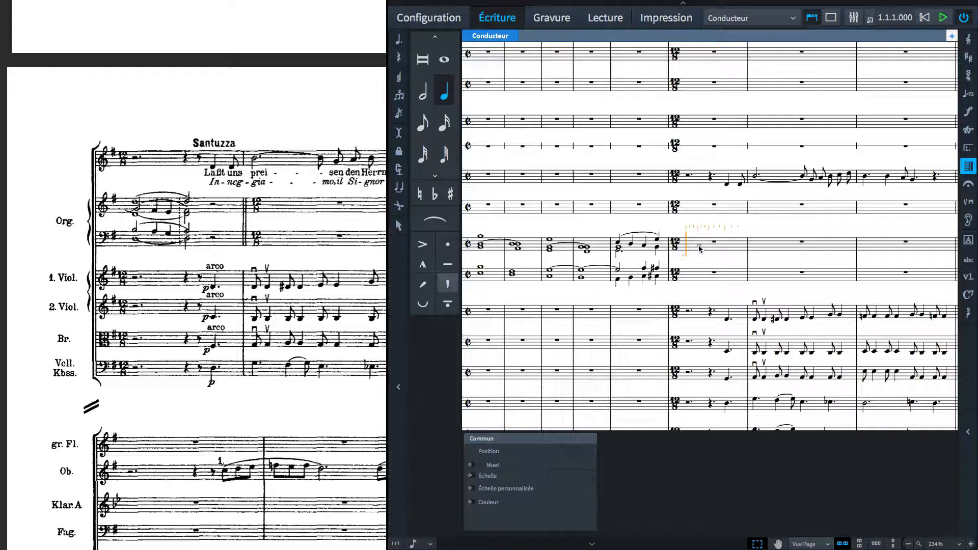
{"action": "key", "text": "shift+m"}
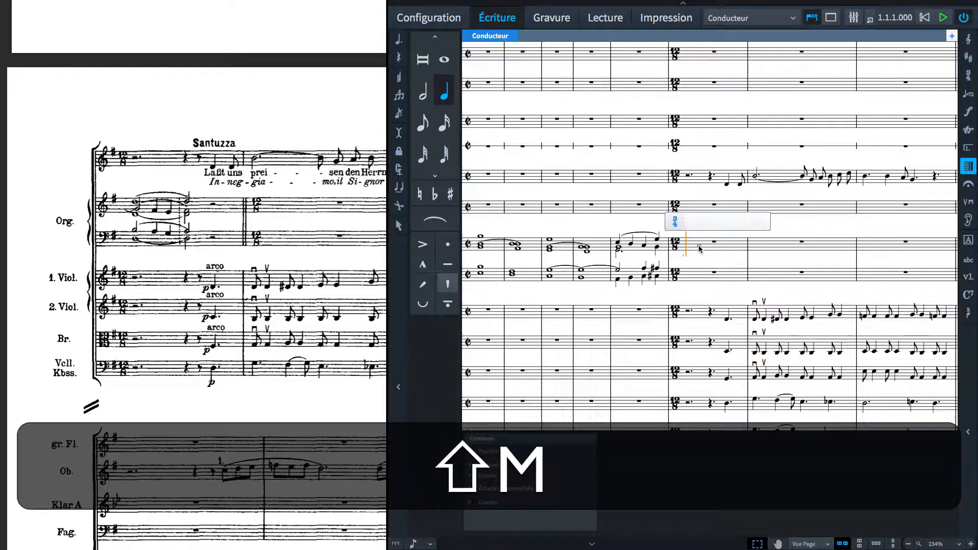
{"action": "type", "text": "2/2"}
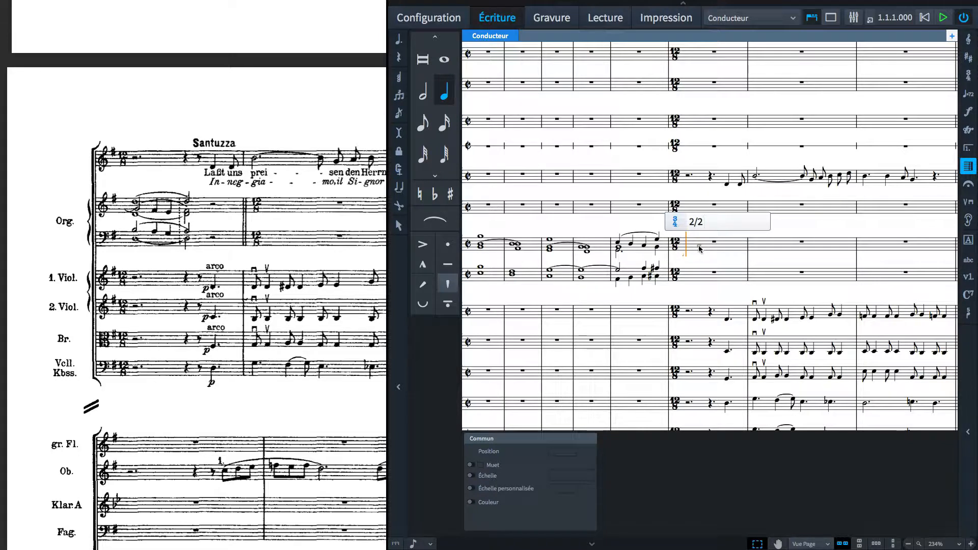
{"action": "type", "text": ",1"}
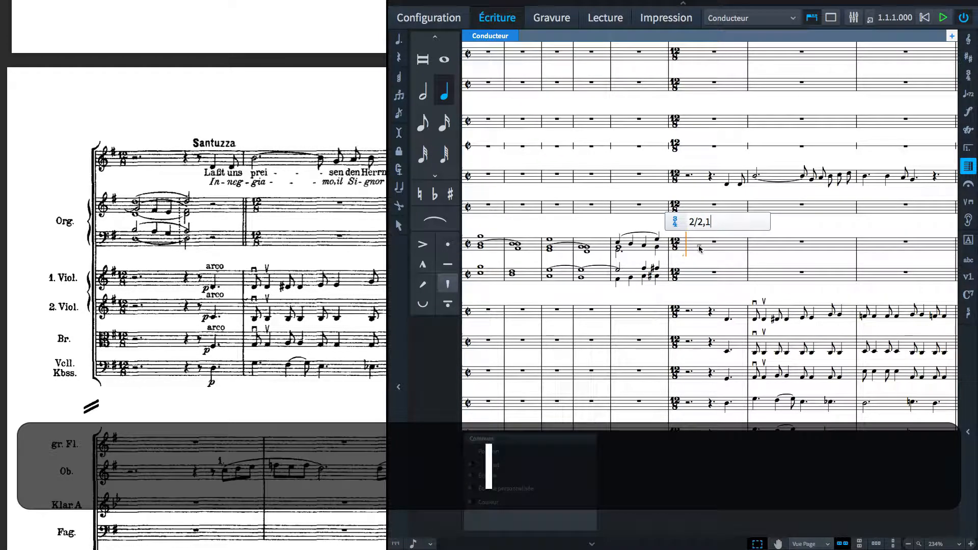
{"action": "type", "text": "."}
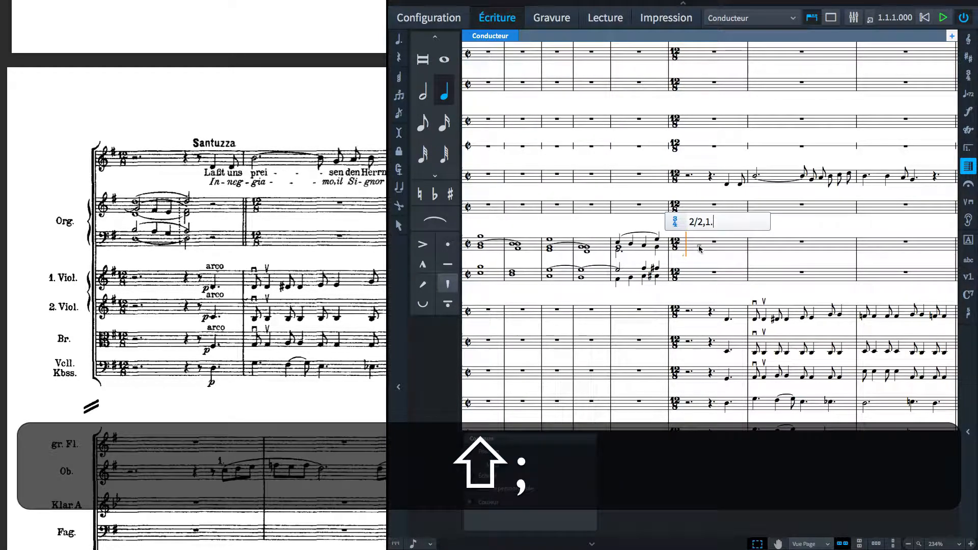
{"action": "type", "text": "5"}
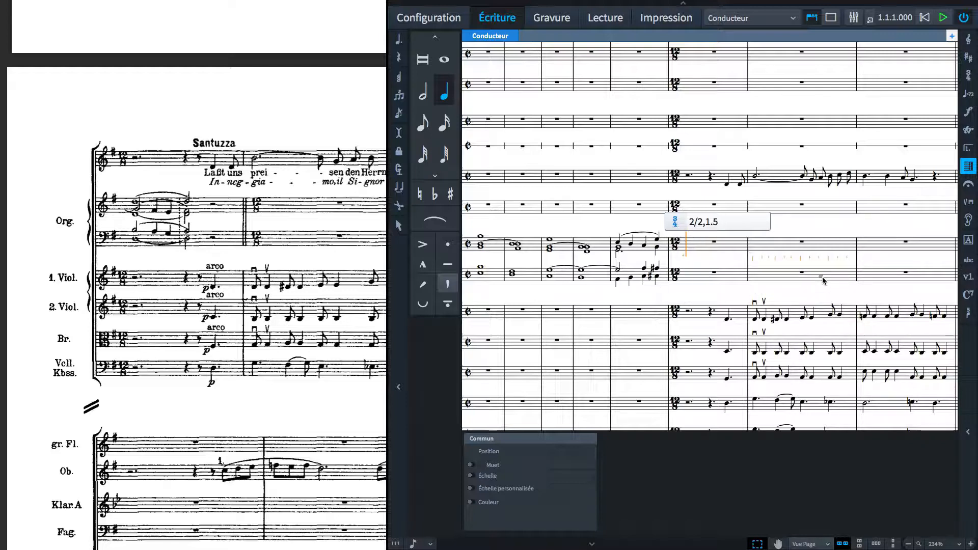
{"action": "key", "text": "alt+Return"}
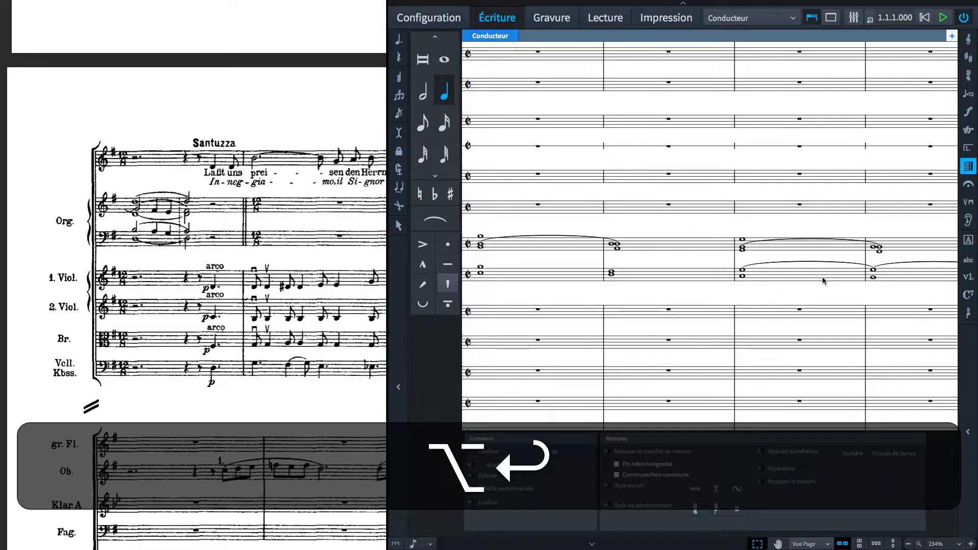
Switch the score from page layout to Vue Défilée and enlarge the organ staves around the new time signature
{"action": "left_click", "coordinate": [826, 544]}
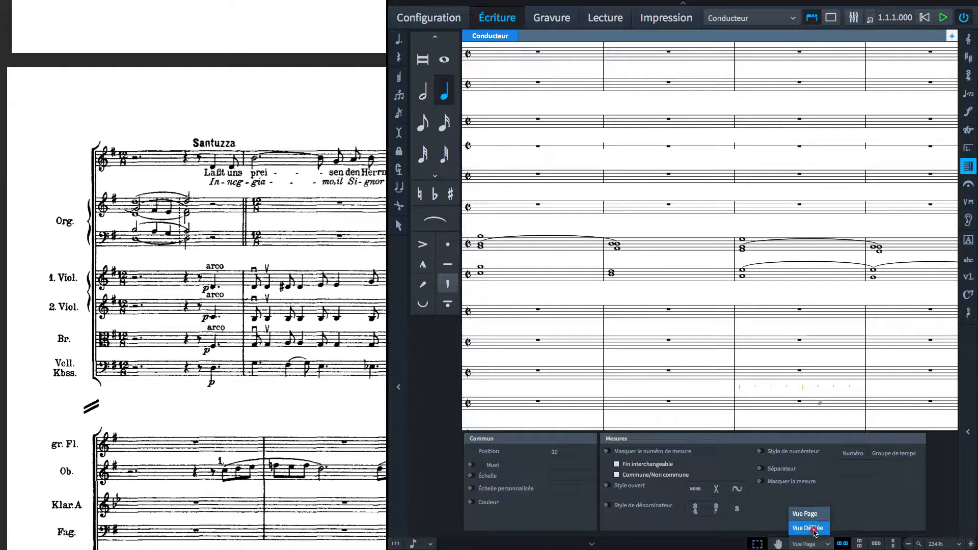
{"action": "left_click", "coordinate": [813, 529]}
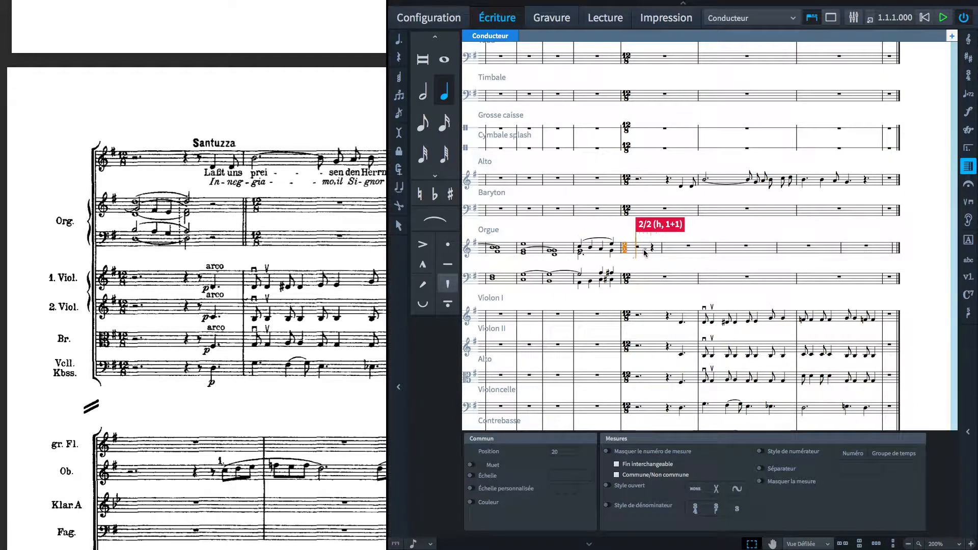
{"action": "scroll", "coordinate": [645, 253], "scroll_direction": "up", "scroll_amount": 1, "text": "super"}
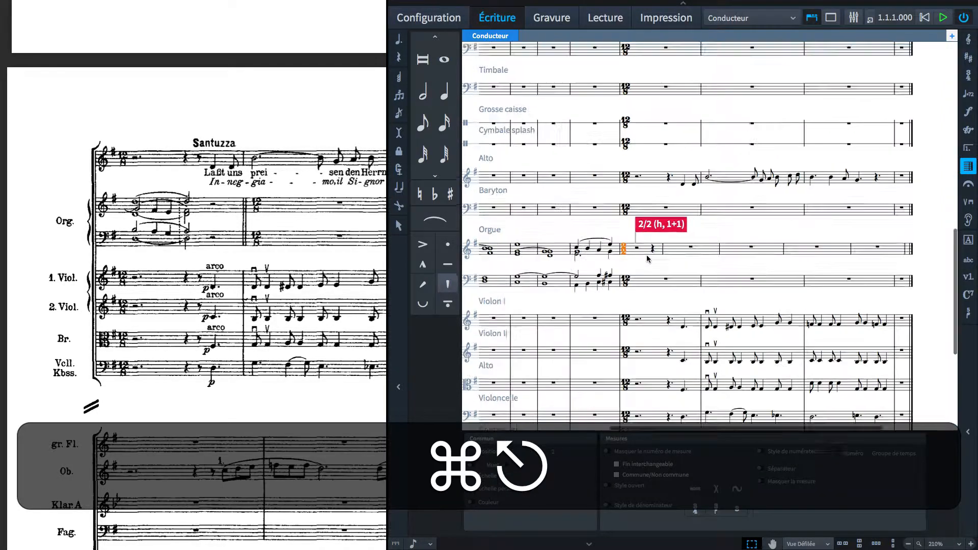
{"action": "scroll", "coordinate": [647, 255], "scroll_direction": "up", "scroll_amount": 3, "text": "super"}
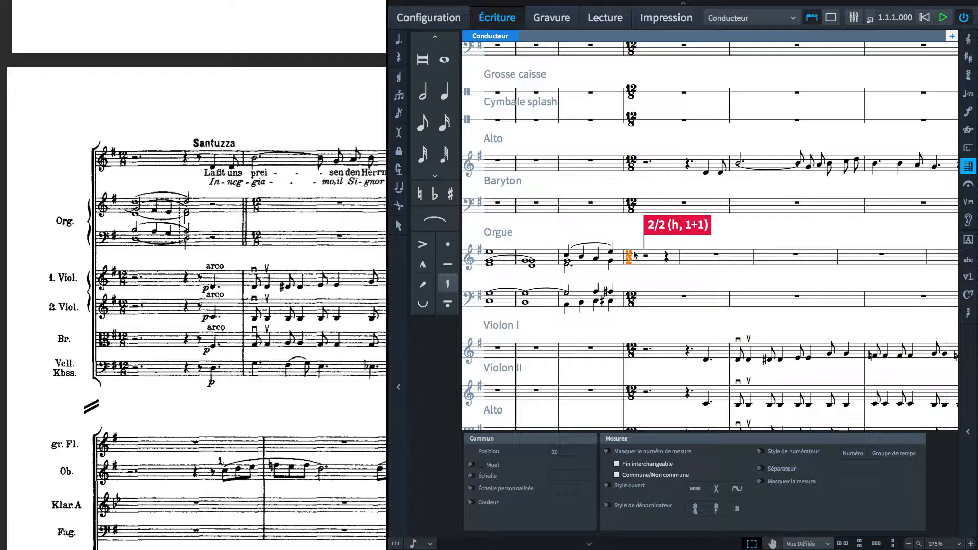
Copy the organ's new 2/2 time signature to the next barline of the same upper staff
{"action": "key", "text": "super"}
{"action": "left_click", "coordinate": [691, 270]}
{"action": "left_click", "coordinate": [664, 233]}
{"action": "left_click", "coordinate": [685, 259], "text": "alt"}
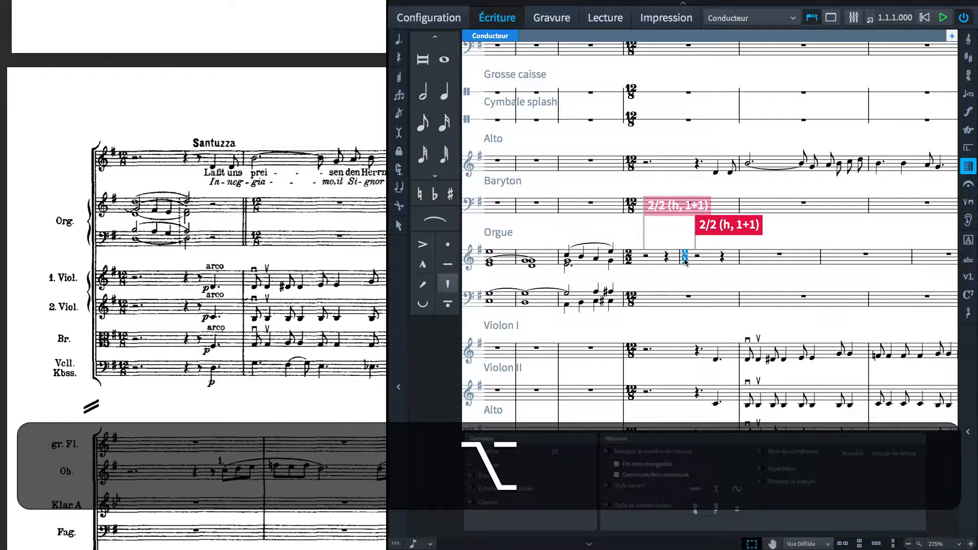
{"action": "left_click", "coordinate": [677, 269]}
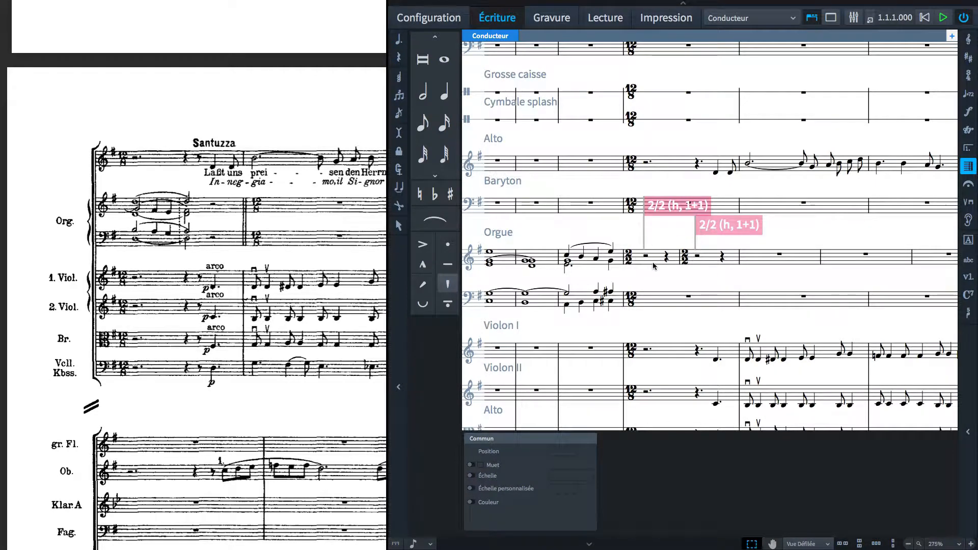
Copy both 2/2 time signatures to the organ's lower staff and hide all four with Masquer la mesure
{"action": "left_click", "coordinate": [658, 214]}
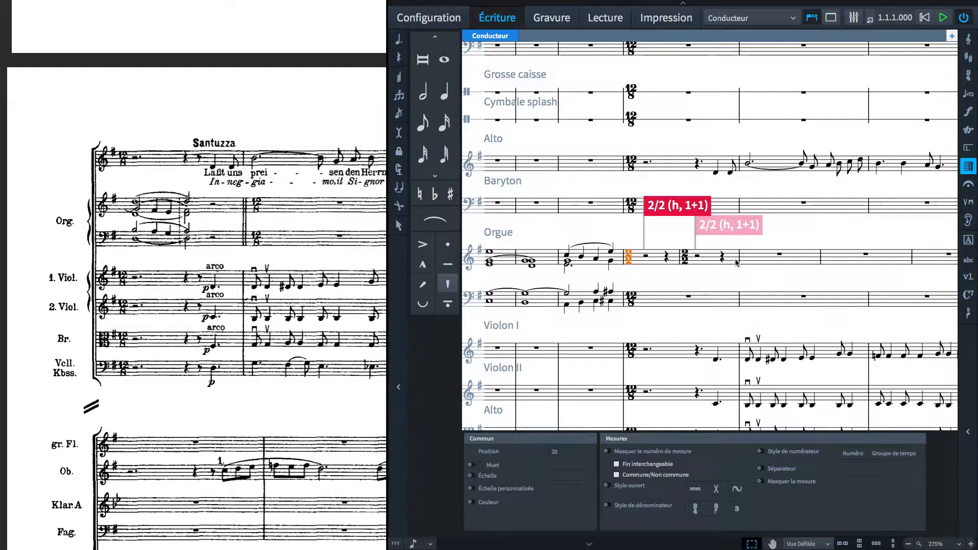
{"action": "left_click", "coordinate": [721, 226], "text": "super"}
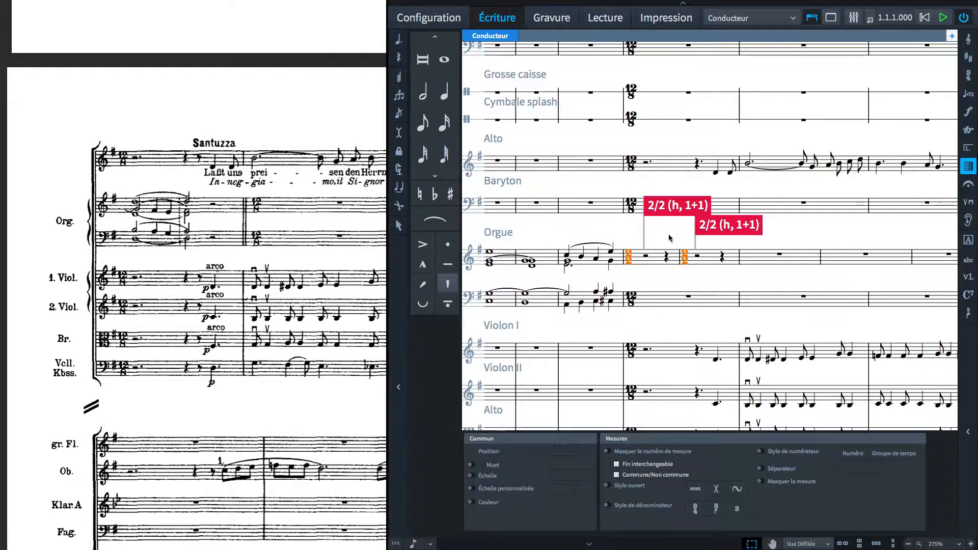
{"action": "key", "text": "alt"}
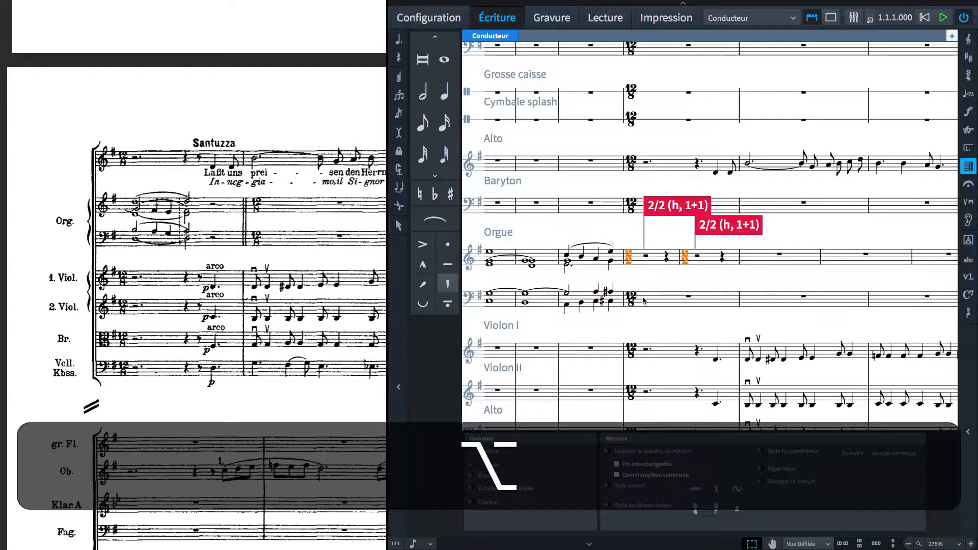
{"action": "left_click", "coordinate": [640, 301], "text": "alt"}
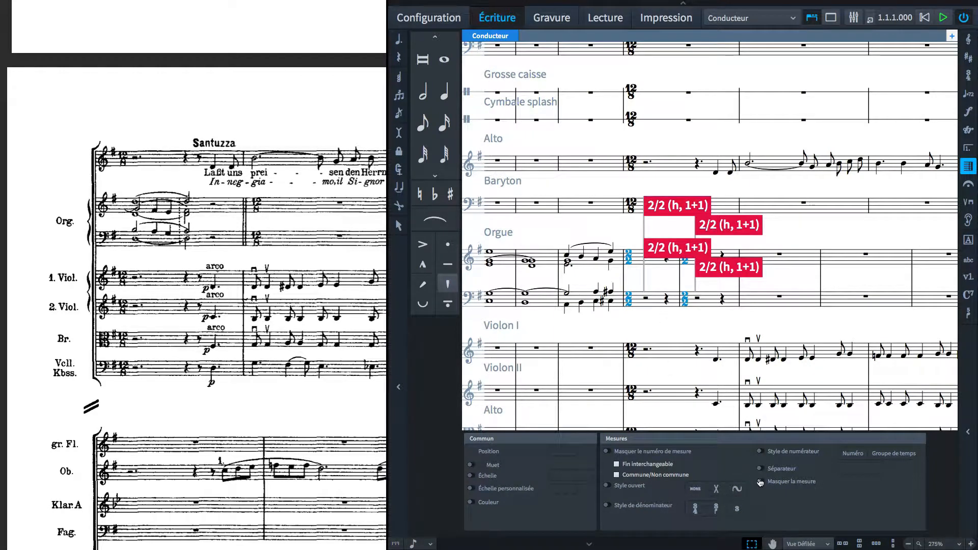
{"action": "left_click", "coordinate": [761, 482]}
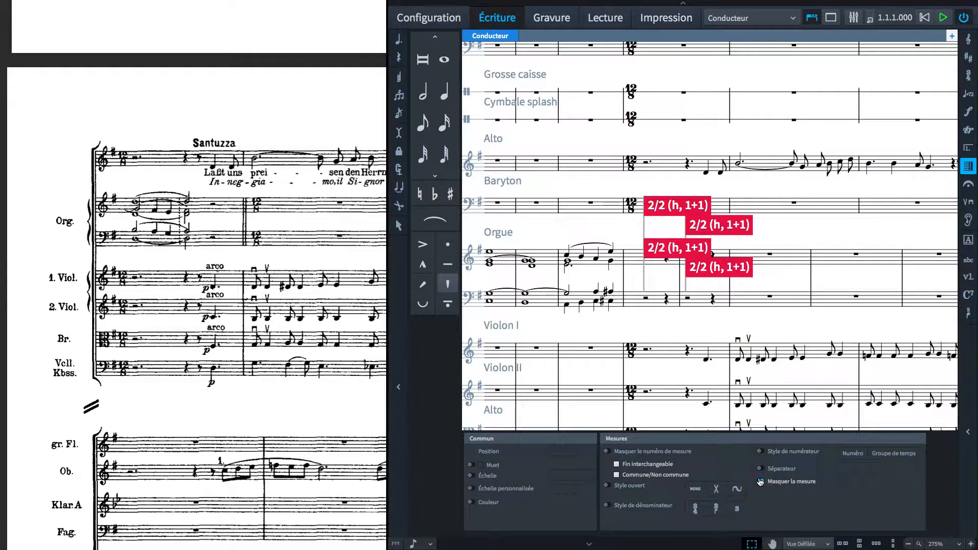
{"action": "left_click", "coordinate": [683, 323]}
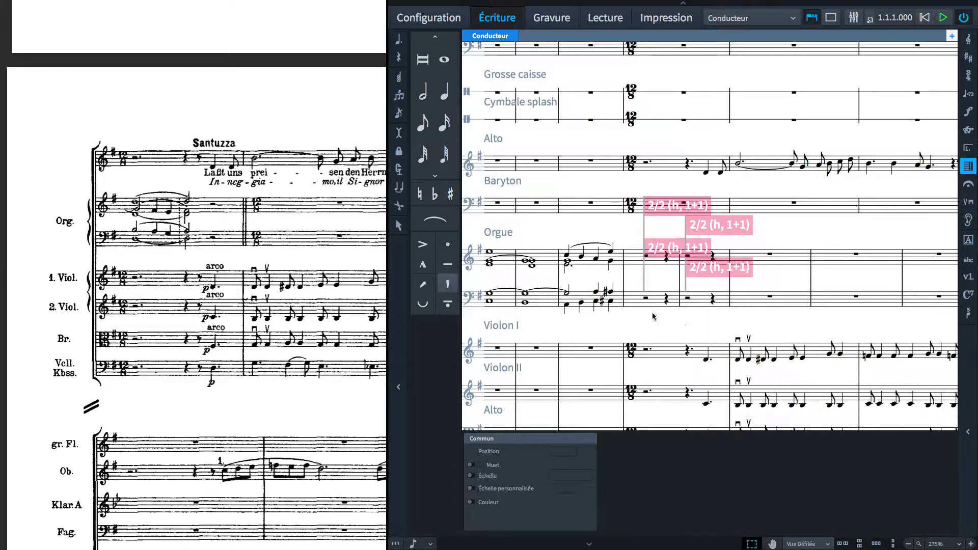
Turn off the signposts (Pancartes) for time signatures (Mesures)
{"action": "mouse_move", "coordinate": [263, 3]}
{"action": "left_click", "coordinate": [129, 6]}
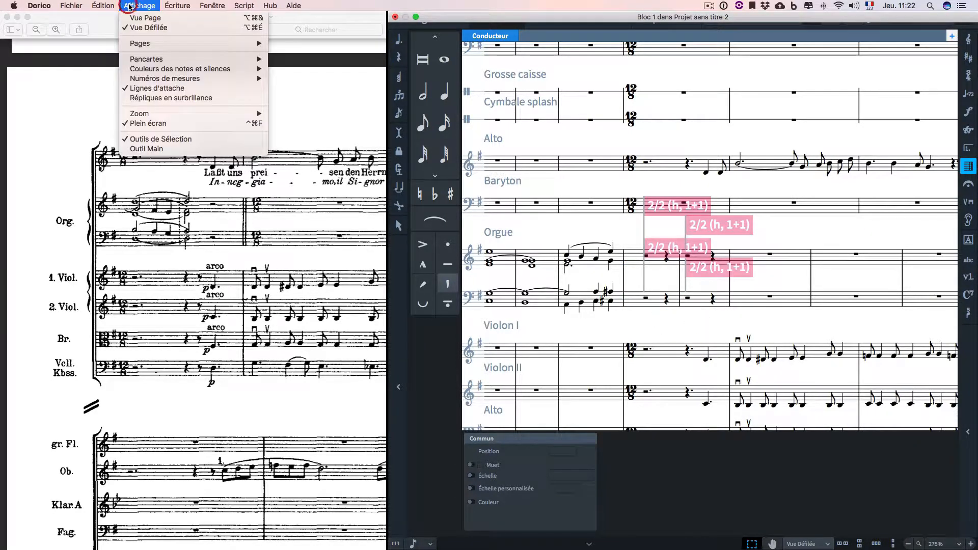
{"action": "mouse_move", "coordinate": [169, 62]}
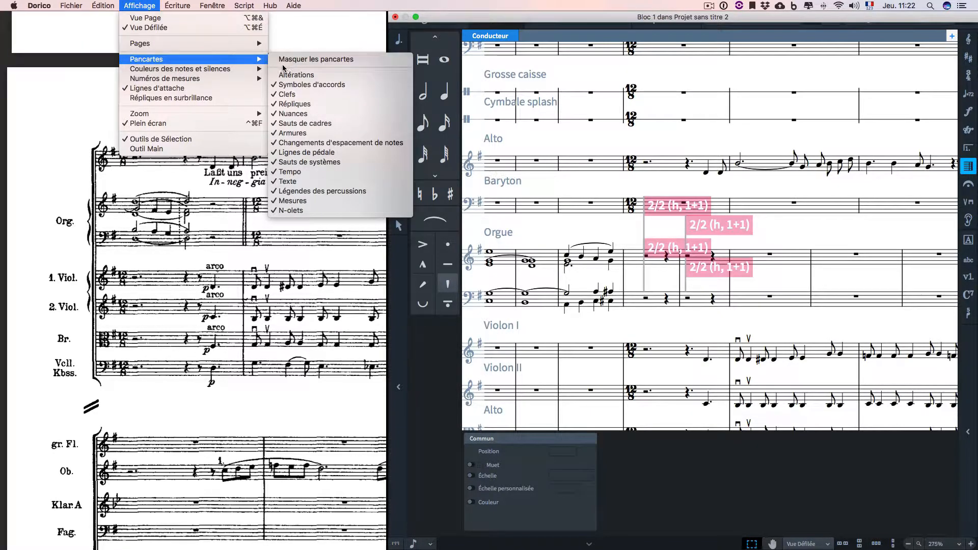
{"action": "left_click", "coordinate": [306, 199]}
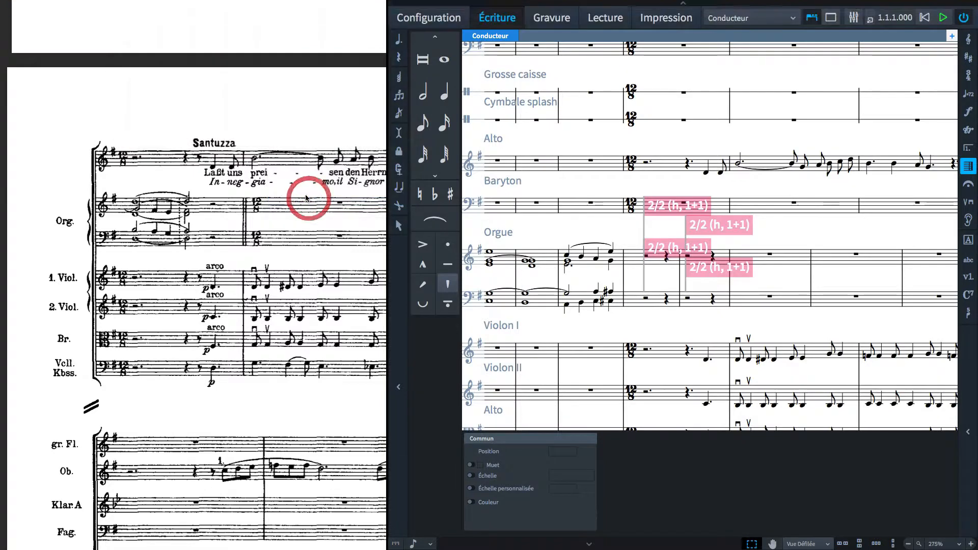
{"action": "left_click", "coordinate": [633, 273]}
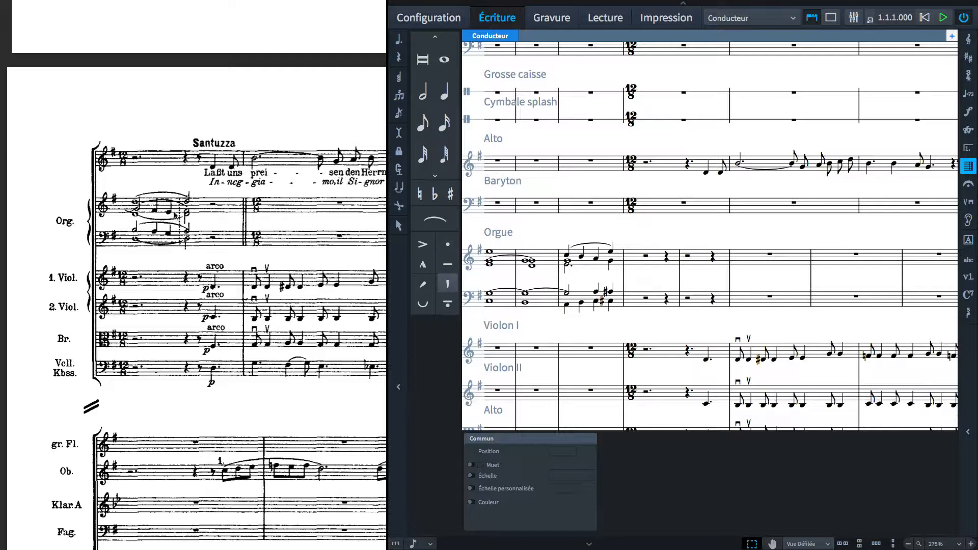
Create a 4:3 quarter-note tuplet at the start of the organ upper staff's first 2/2 bar, in the top voice
{"action": "double_click", "coordinate": [645, 258]}
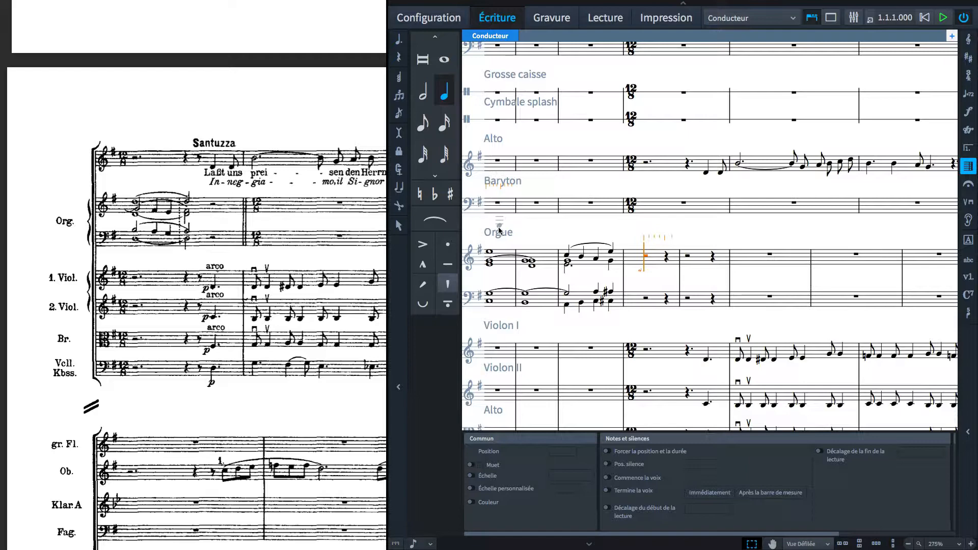
{"action": "scroll", "coordinate": [499, 230], "scroll_direction": "up", "scroll_amount": 5}
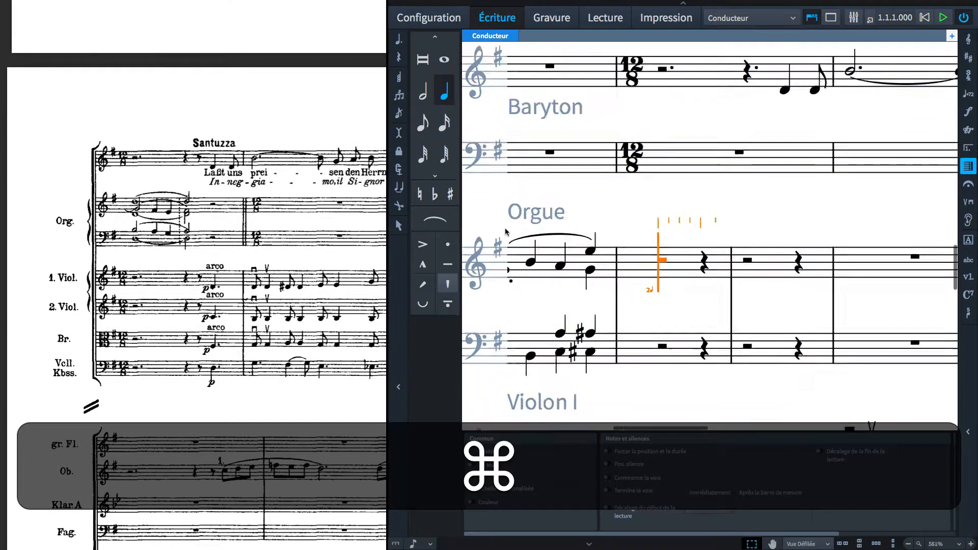
{"action": "scroll", "coordinate": [506, 232], "scroll_direction": "up", "scroll_amount": 3}
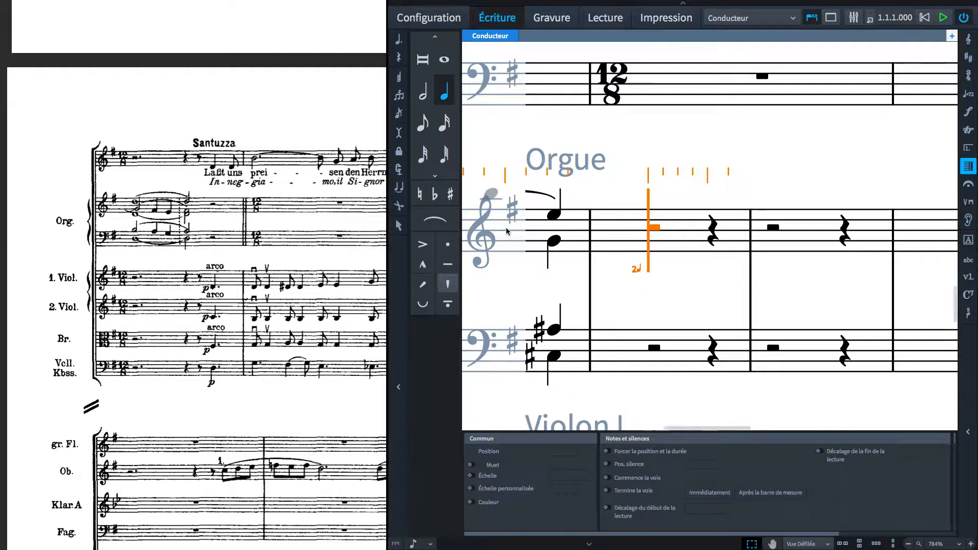
{"action": "key", "text": "v"}
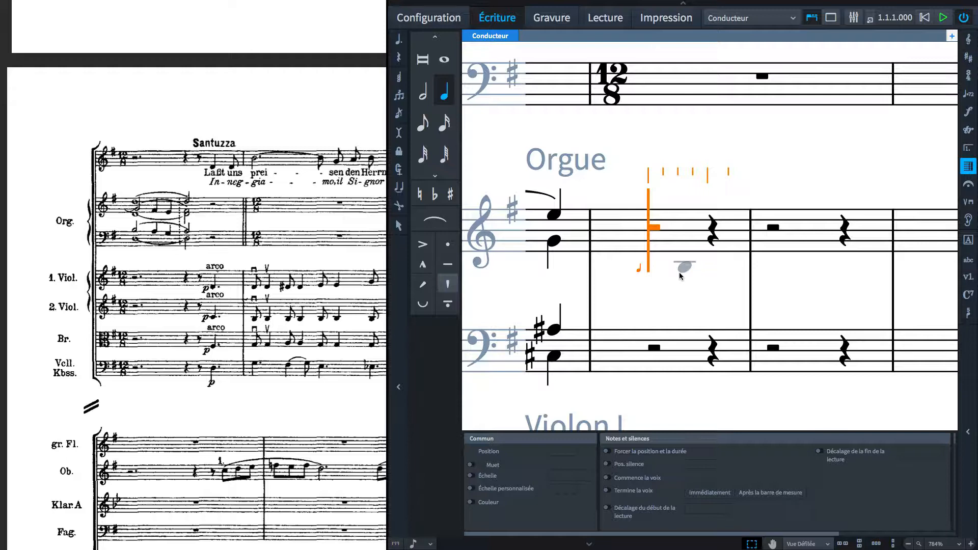
{"action": "key", "text": "shift+7"}
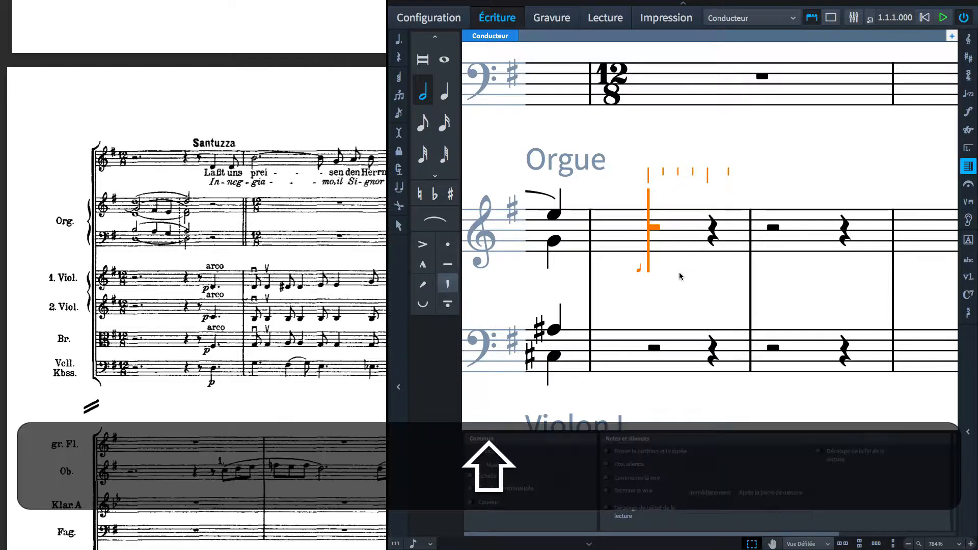
{"action": "key", "text": "shift+6"}
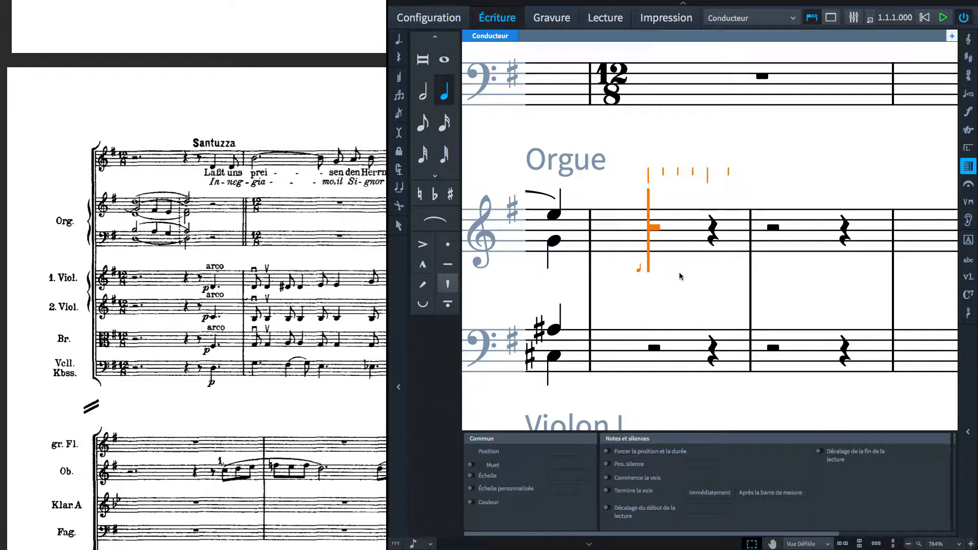
{"action": "key", "text": "equal"}
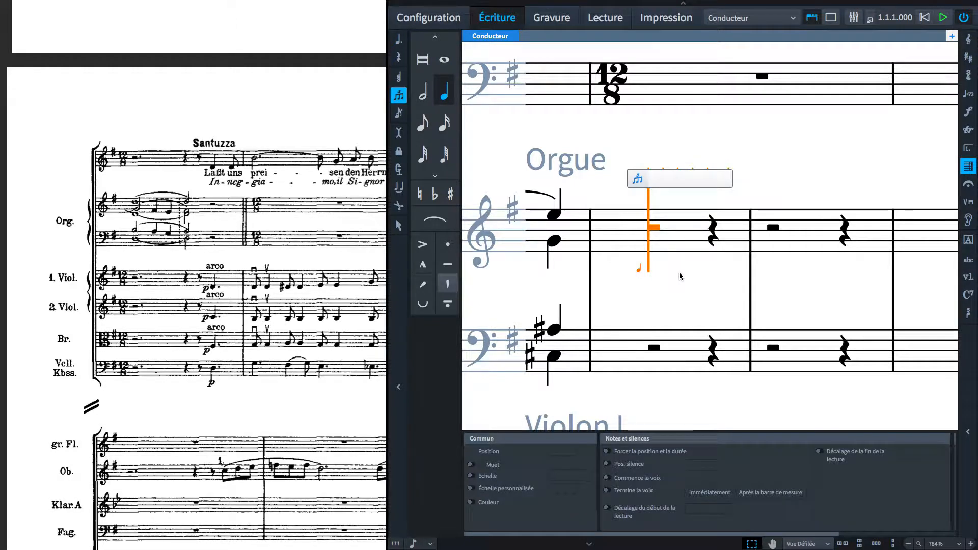
{"action": "type", "text": "4:"}
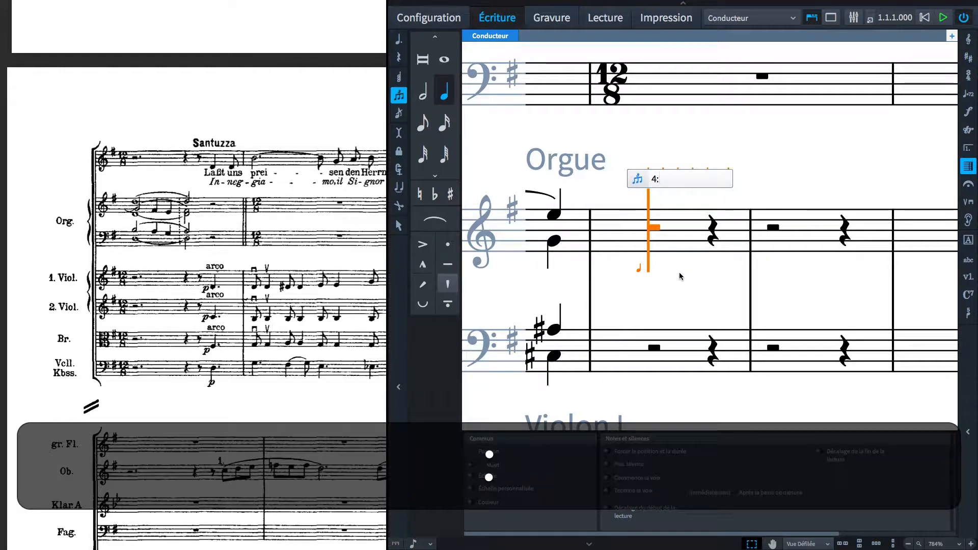
{"action": "type", "text": "3"}
{"action": "key", "text": "Return"}
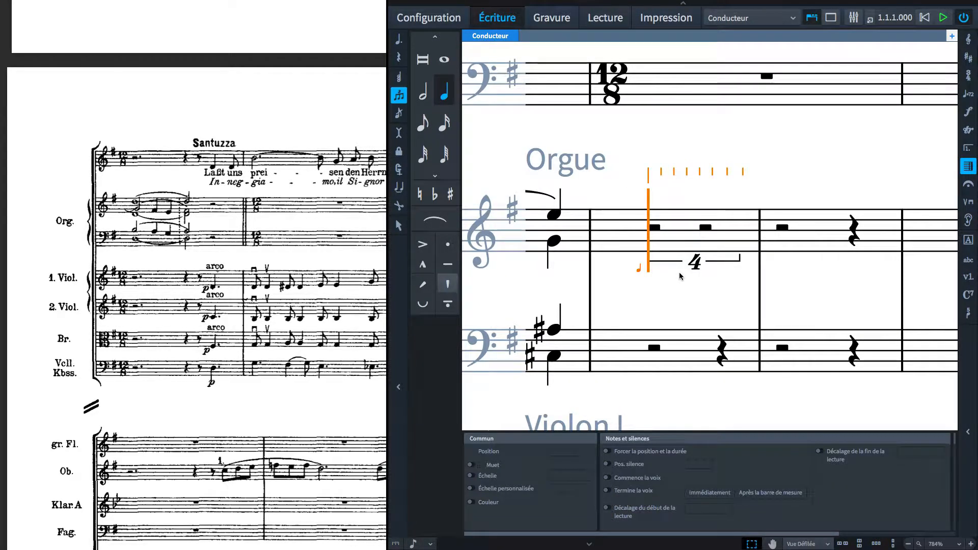
Enter a whole-note D in the tuplet and a half-note D at the start of the next bar, and end note input
{"action": "key", "text": "7"}
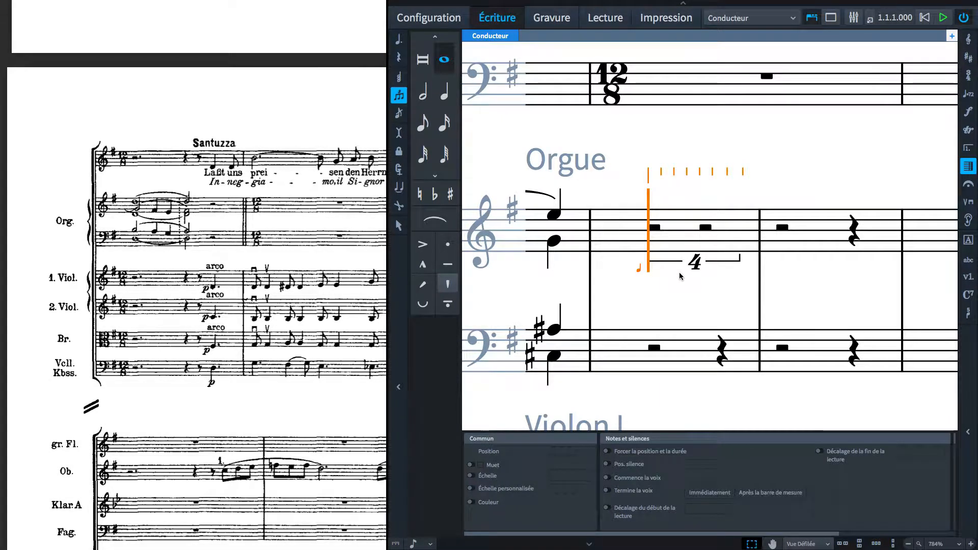
{"action": "key", "text": "d"}
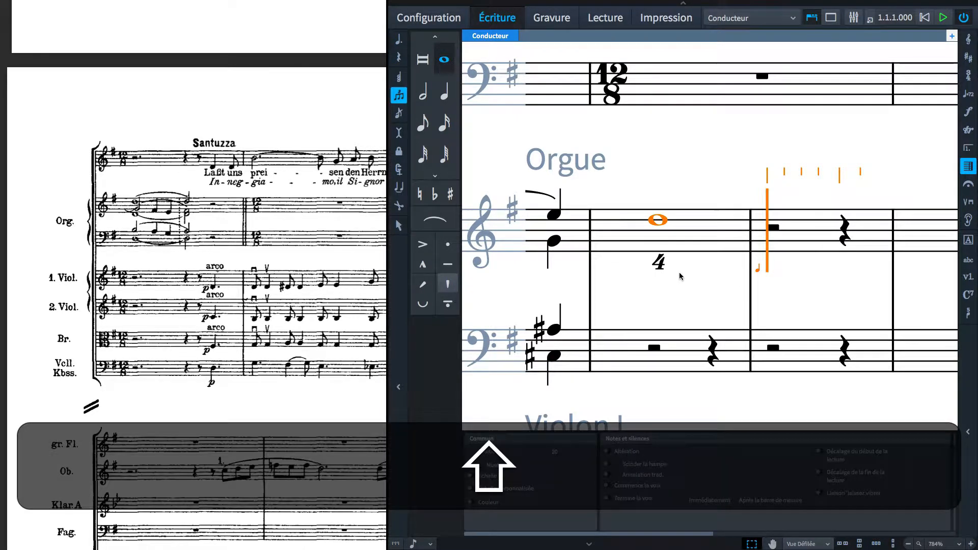
{"action": "key", "text": "7"}
{"action": "key", "text": "d"}
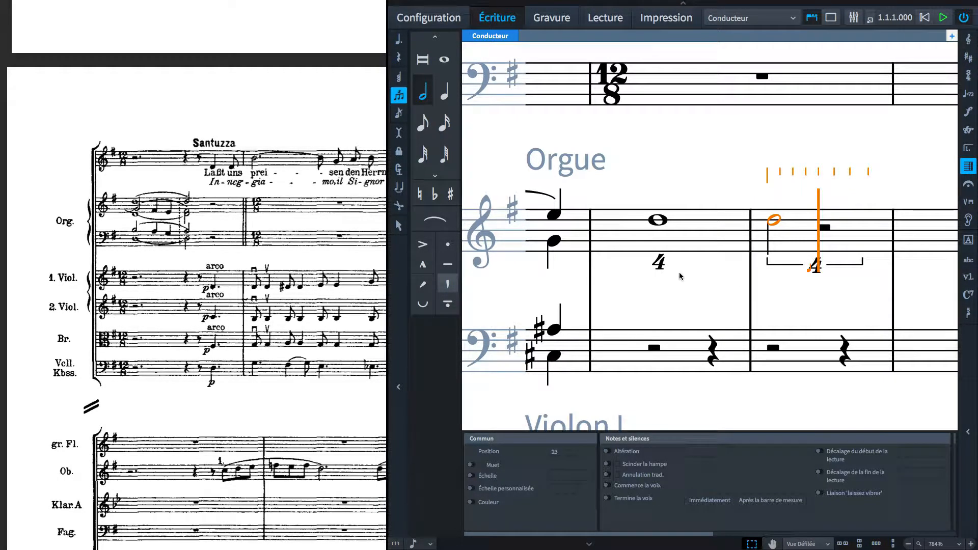
{"action": "key", "text": "ctrl+z"}
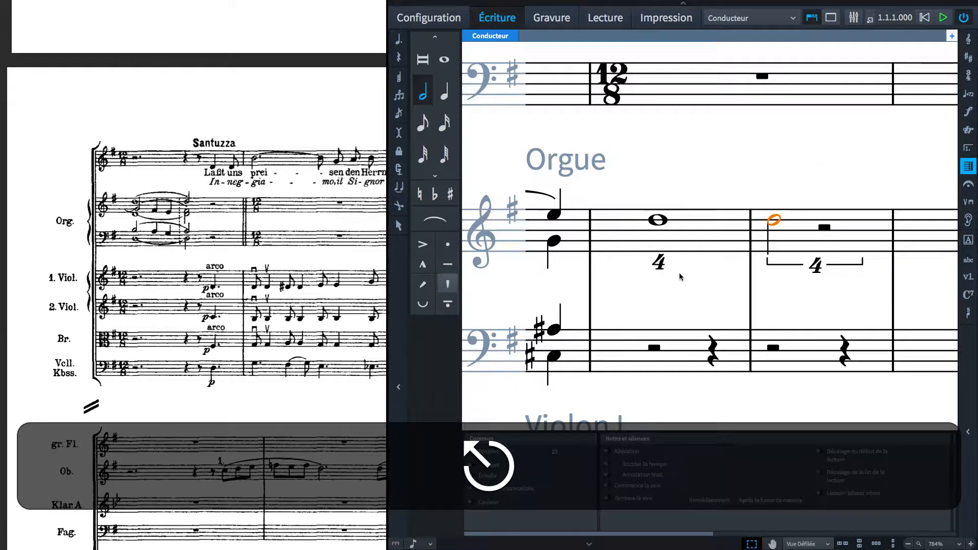
Using the voice of the preceding bar's whole-note G, create a 4:3 quarter-note tuplet in the organ upper staff's first 2/2 bar
{"action": "scroll", "coordinate": [657, 274], "scroll_direction": "left", "scroll_amount": 5}
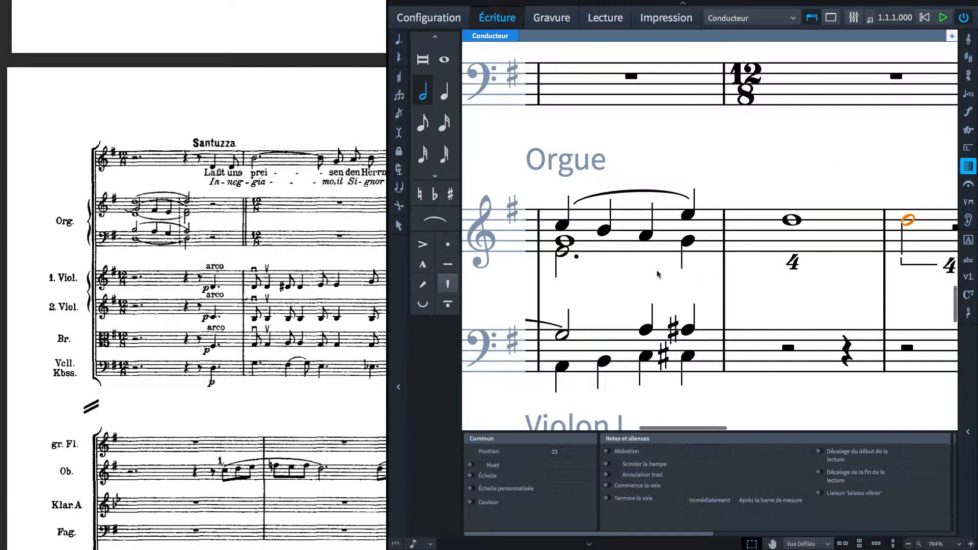
{"action": "left_click", "coordinate": [567, 242]}
{"action": "double_click", "coordinate": [567, 243]}
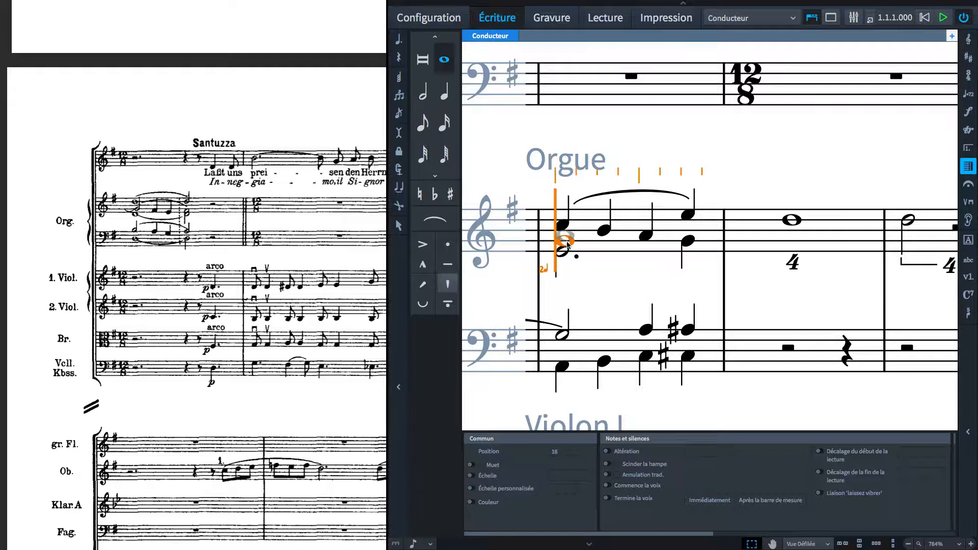
{"action": "key", "text": "super+Right"}
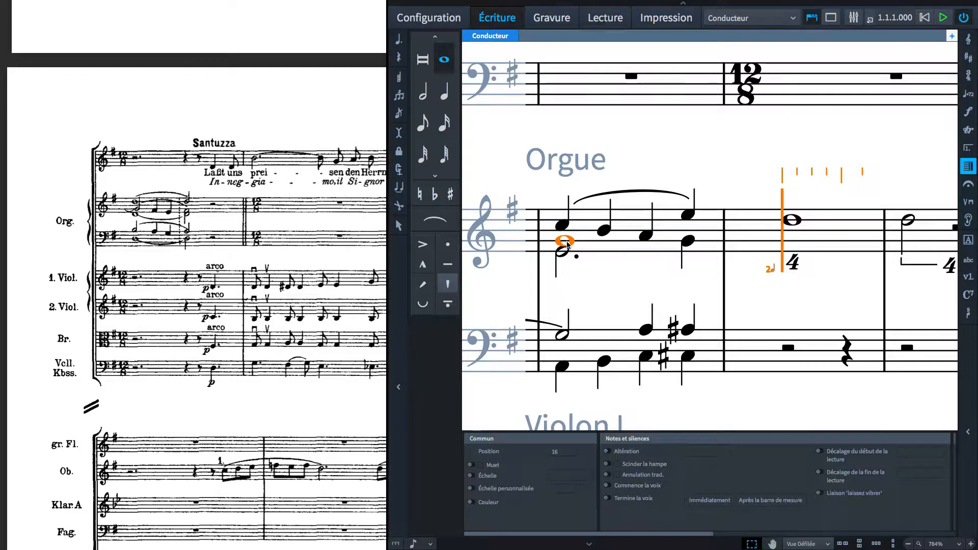
{"action": "key", "text": "shift+section"}
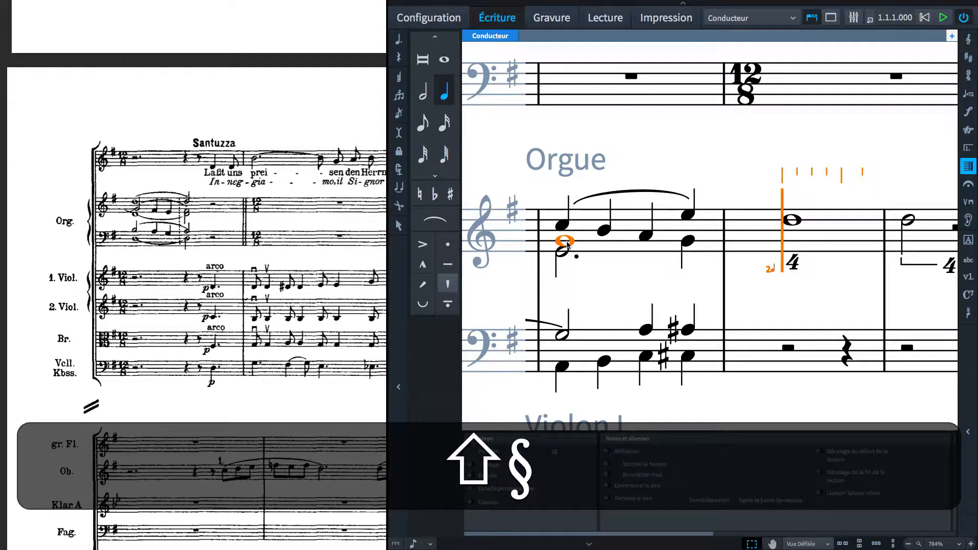
{"action": "key", "text": "equal"}
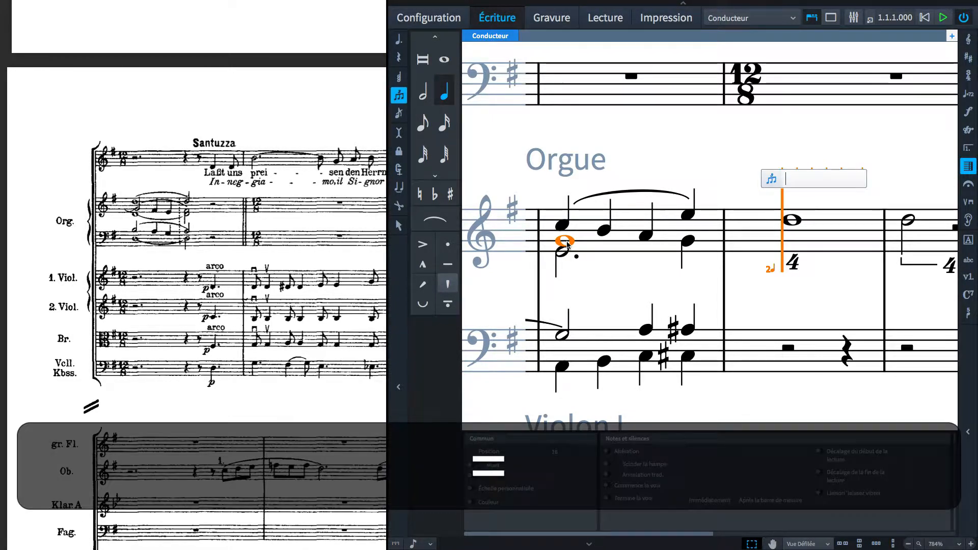
{"action": "type", "text": "4"}
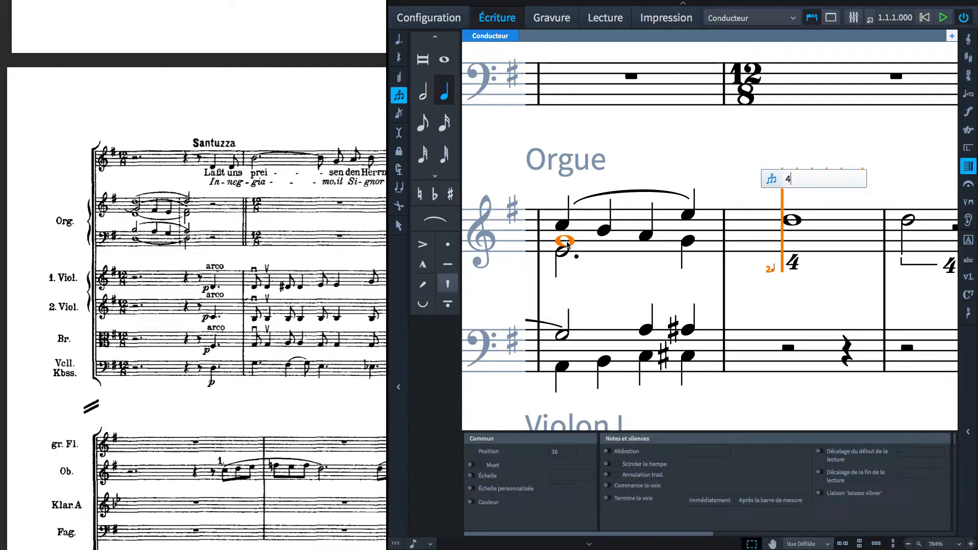
{"action": "type", "text": ":3"}
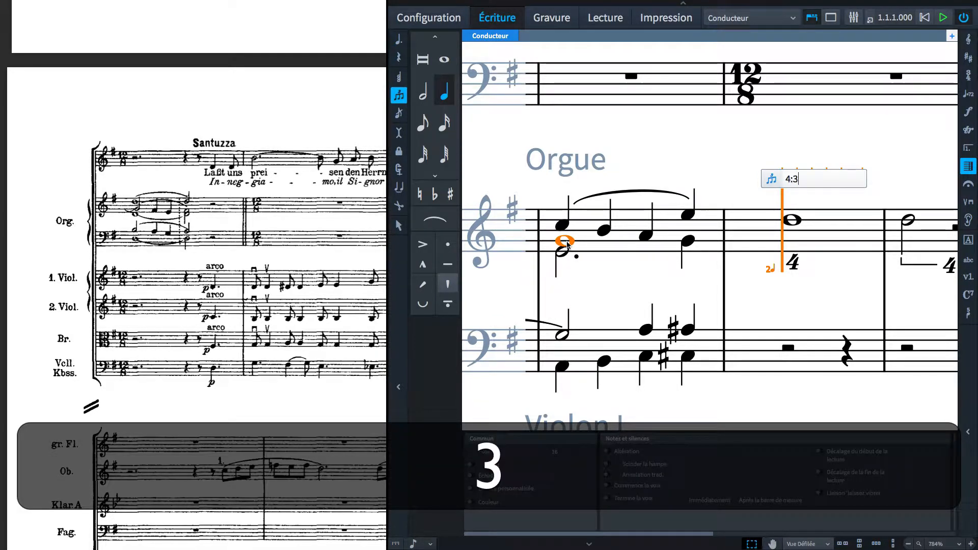
{"action": "key", "text": "Return"}
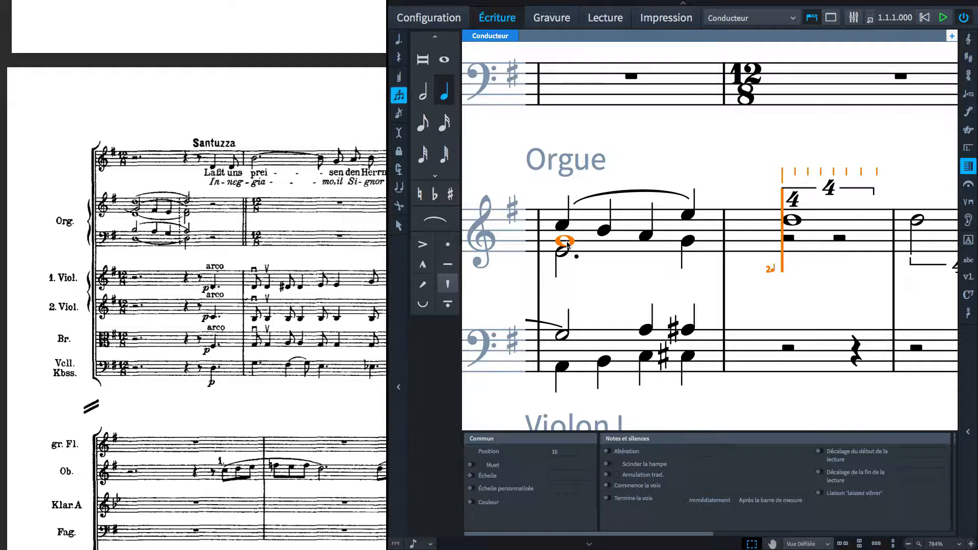
Fill this second voice with a half-note G and quarter notes F and E, plus a half-note F in the next bar
{"action": "key", "text": "shift+7"}
{"action": "key", "text": "shift+g"}
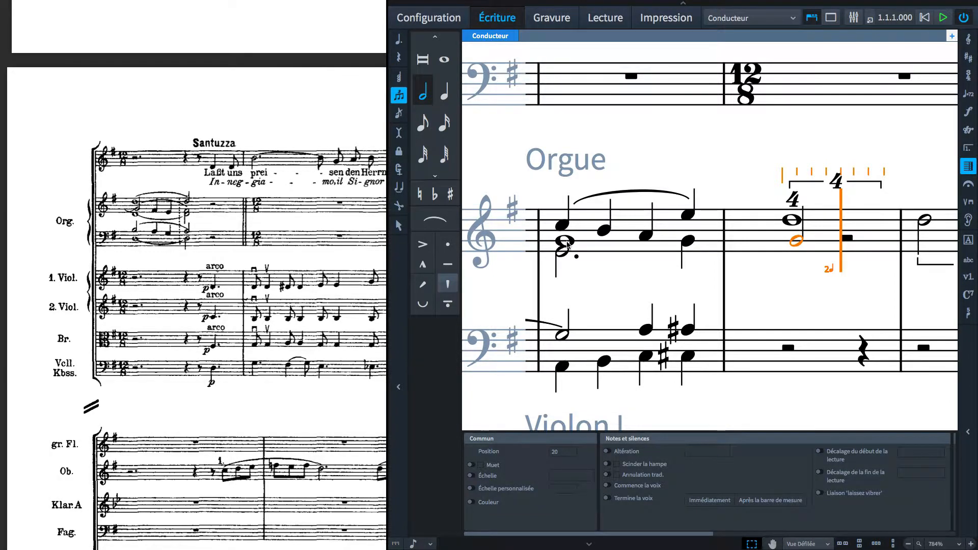
{"action": "key", "text": "shift+6"}
{"action": "key", "text": "shift+f"}
{"action": "key", "text": "f"}
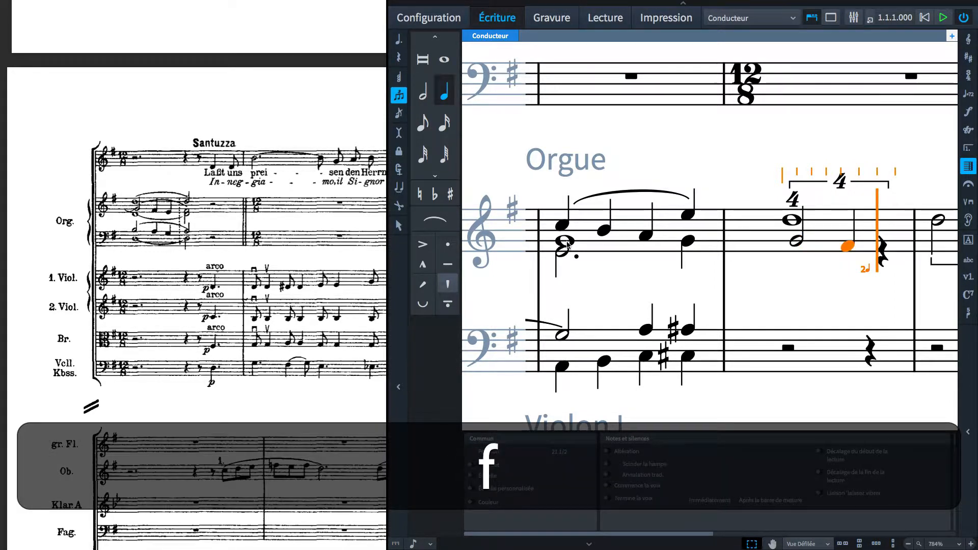
{"action": "key", "text": "e"}
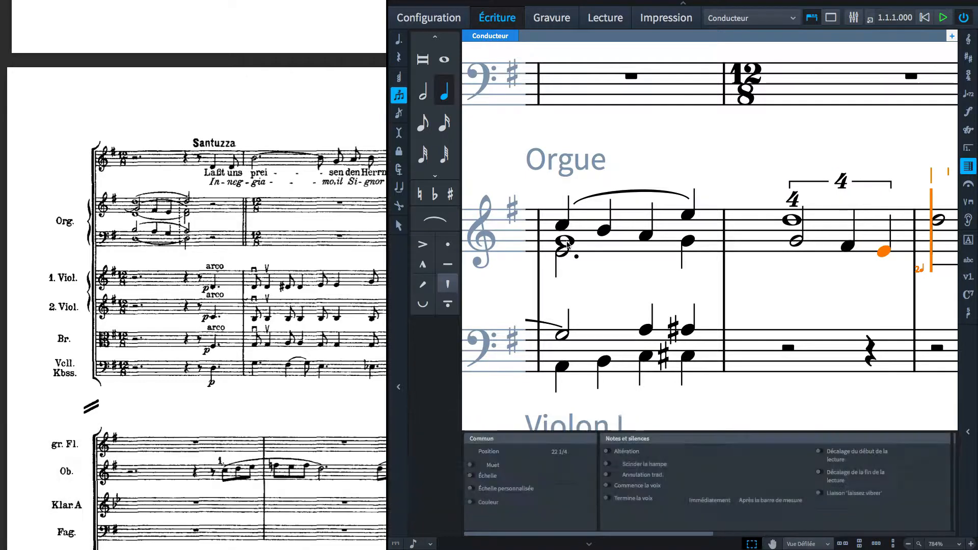
{"action": "key", "text": "shift"}
{"action": "key", "text": "shift+7"}
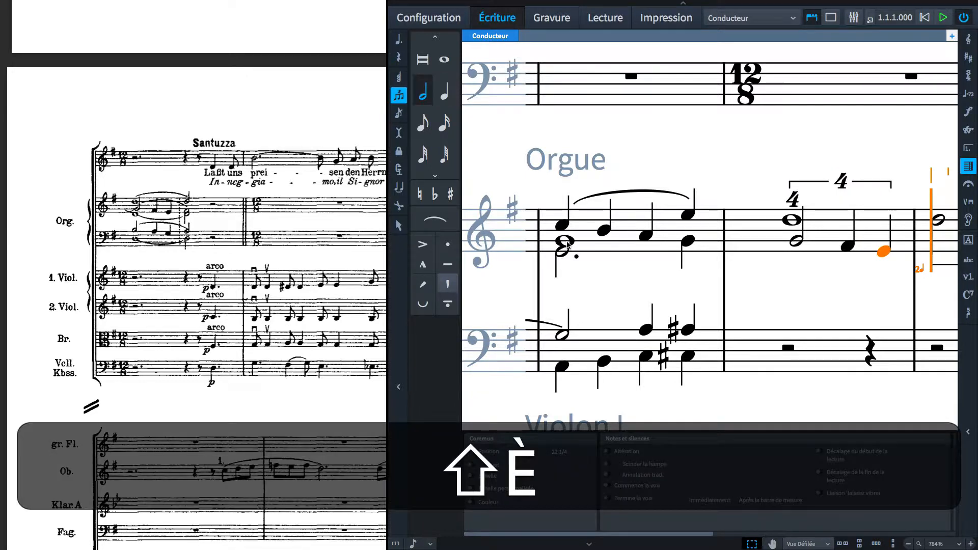
{"action": "key", "text": "f"}
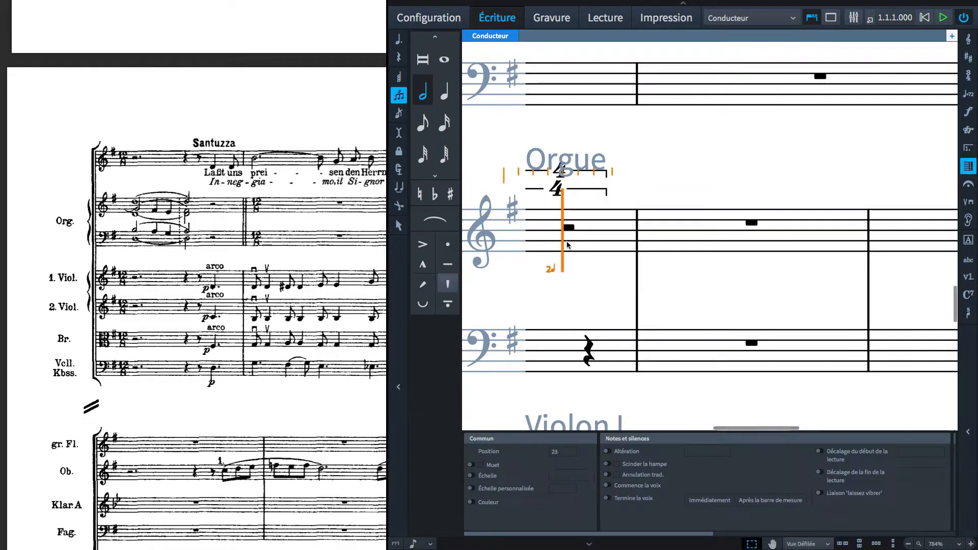
{"action": "key", "text": "super+z"}
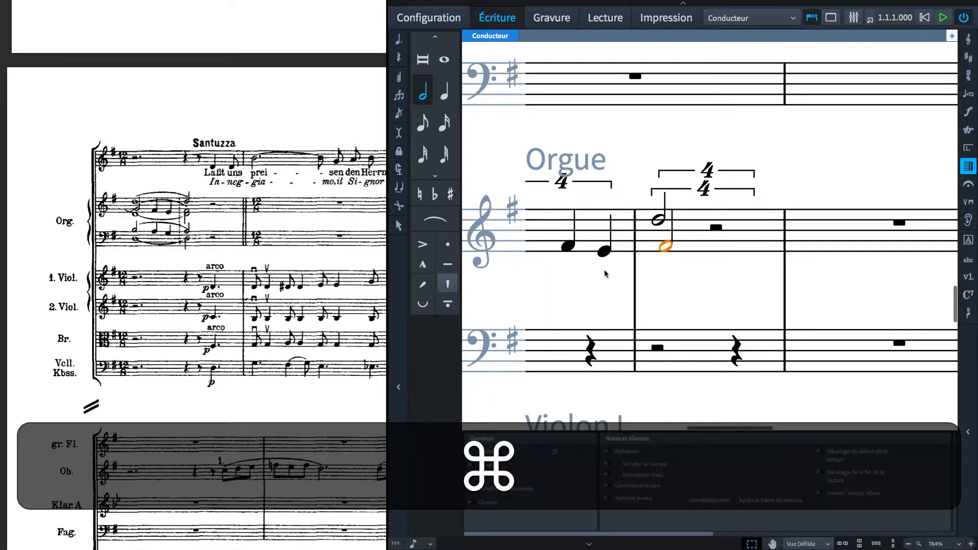
Using the down-stem voice of the preceding bar's quarter-note G, create a 4:3 quarter-note tuplet in the organ upper staff's first 2/2 bar
{"action": "scroll", "coordinate": [606, 274], "scroll_direction": "down", "scroll_amount": 1}
{"action": "scroll", "coordinate": [604, 270], "scroll_direction": "down", "scroll_amount": 1}
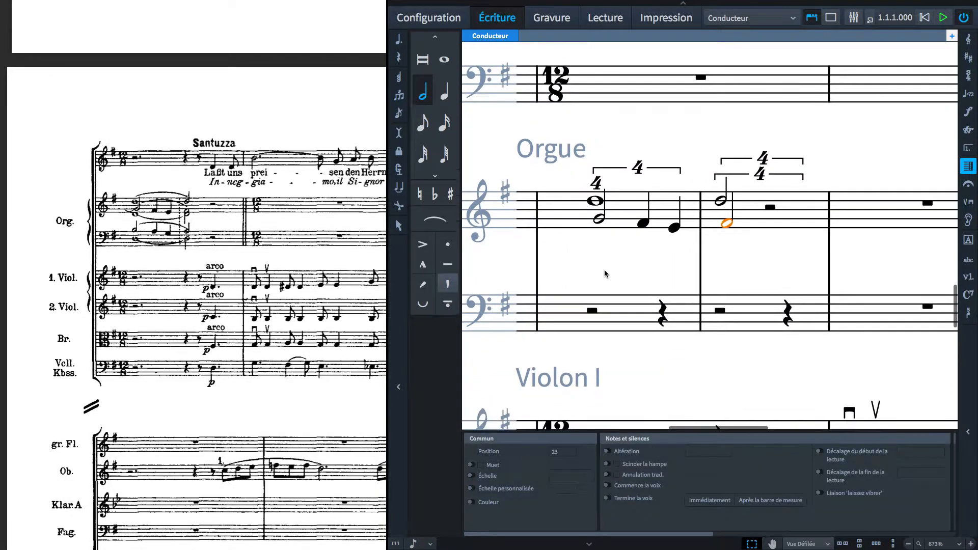
{"action": "scroll", "coordinate": [570, 245], "scroll_direction": "left", "scroll_amount": 2}
{"action": "double_click", "coordinate": [595, 220]}
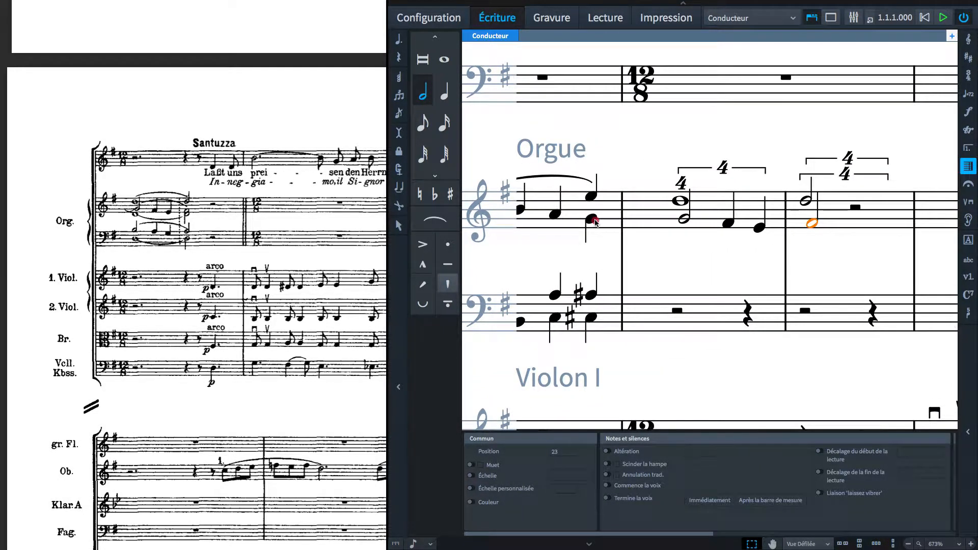
{"action": "key", "text": "super+Right"}
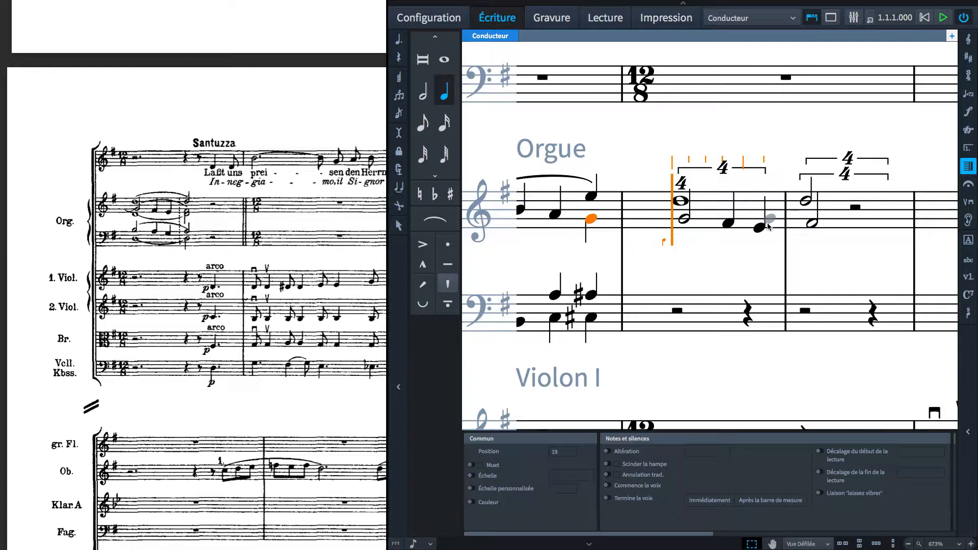
{"action": "key", "text": "shift"}
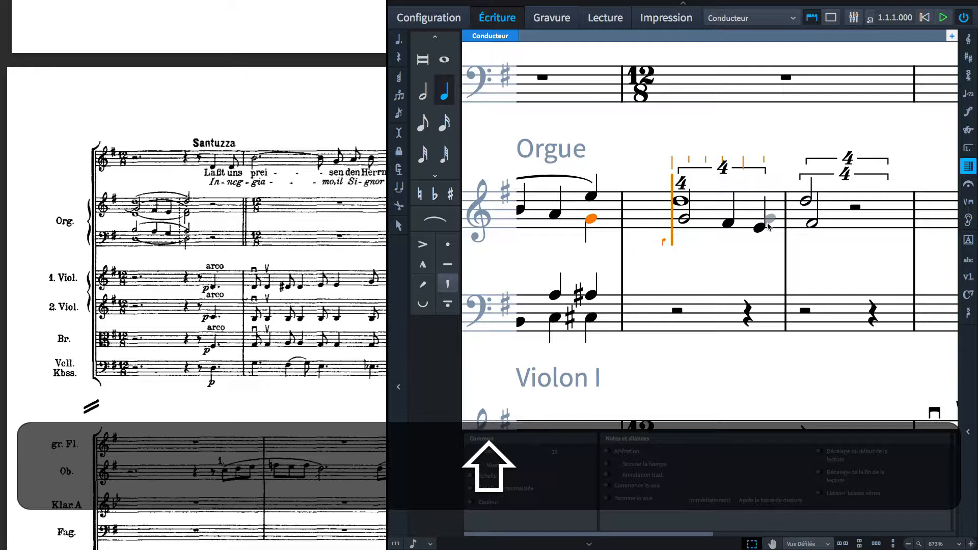
{"action": "key", "text": "shift+equal"}
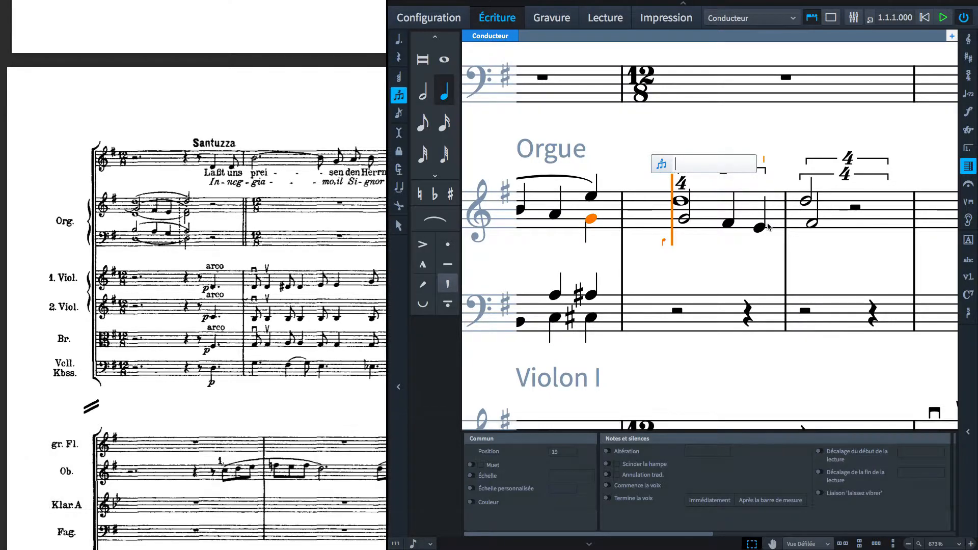
{"action": "type", "text": "4:"}
{"action": "key", "text": "Return"}
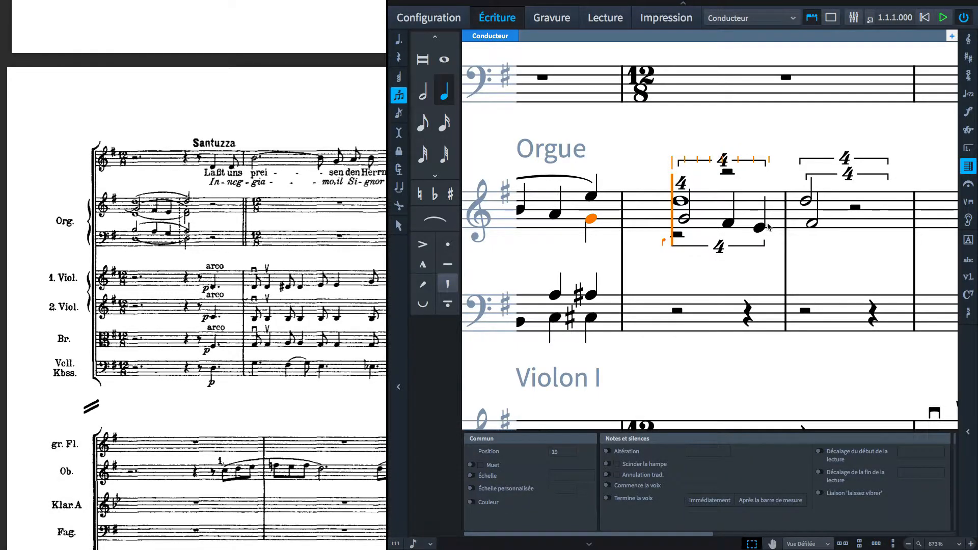
Enter a whole-note low D in the down-stem voice's tuplet of the first 2/2 bar
{"action": "key", "text": "shift"}
{"action": "key", "text": "shift+1"}
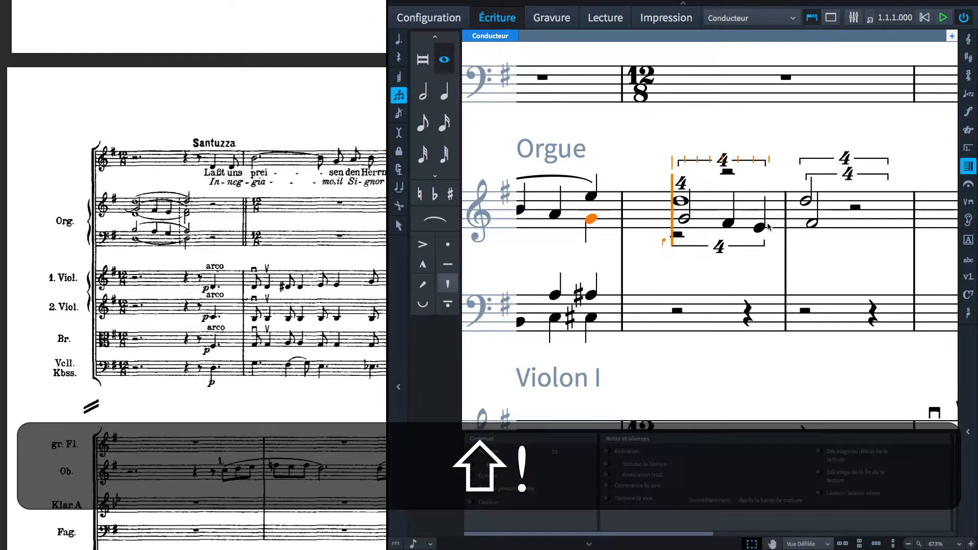
{"action": "key", "text": "d"}
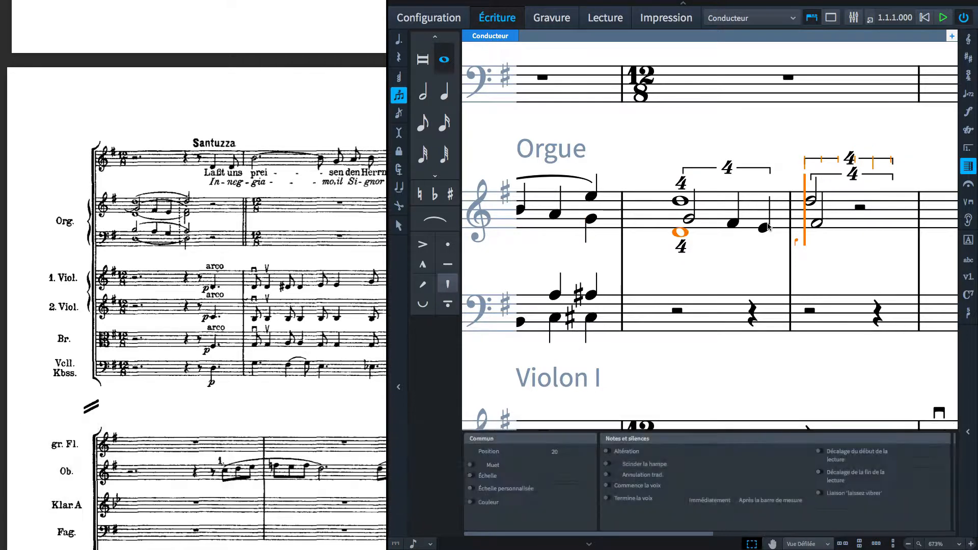
Tie the down-stem voice's low D to a half-note D in the second 2/2 bar of the organ's upper staff
{"action": "key", "text": "t"}
{"action": "key", "text": "shift+egrave"}
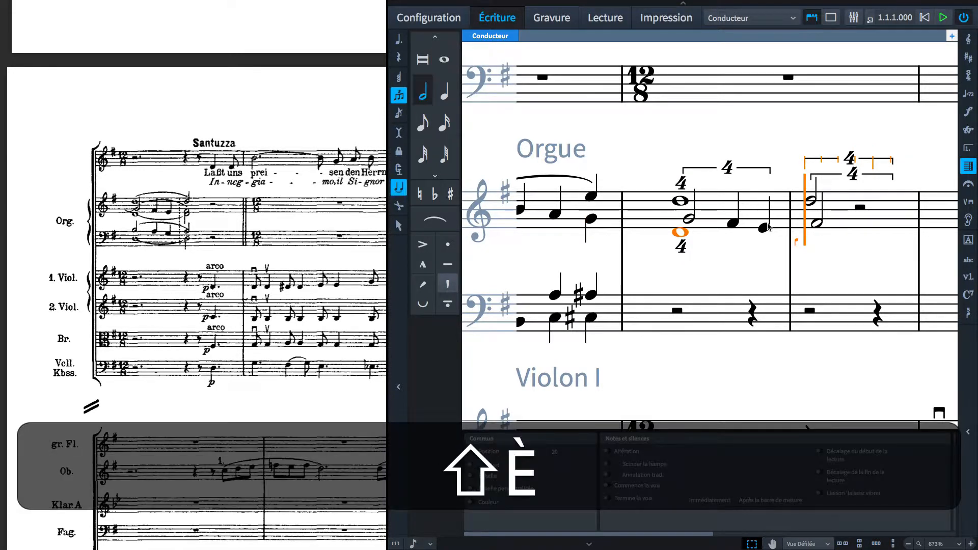
{"action": "key", "text": "d"}
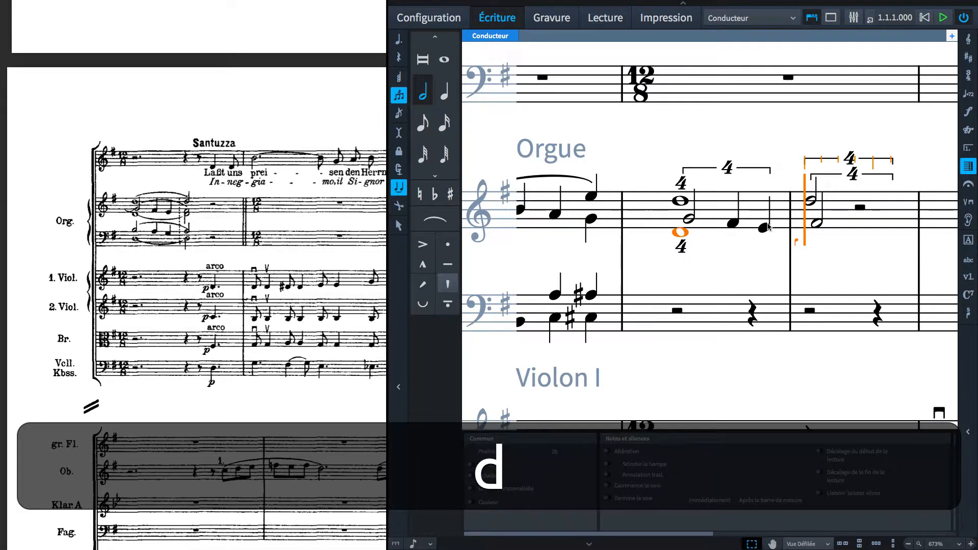
{"action": "key", "text": "Escape"}
Filter the selection of the organ upper staff's two 2/2 bars to tuplets only and hide their numbers and brackets
{"action": "scroll", "coordinate": [780, 230], "scroll_direction": "down", "scroll_amount": 3}
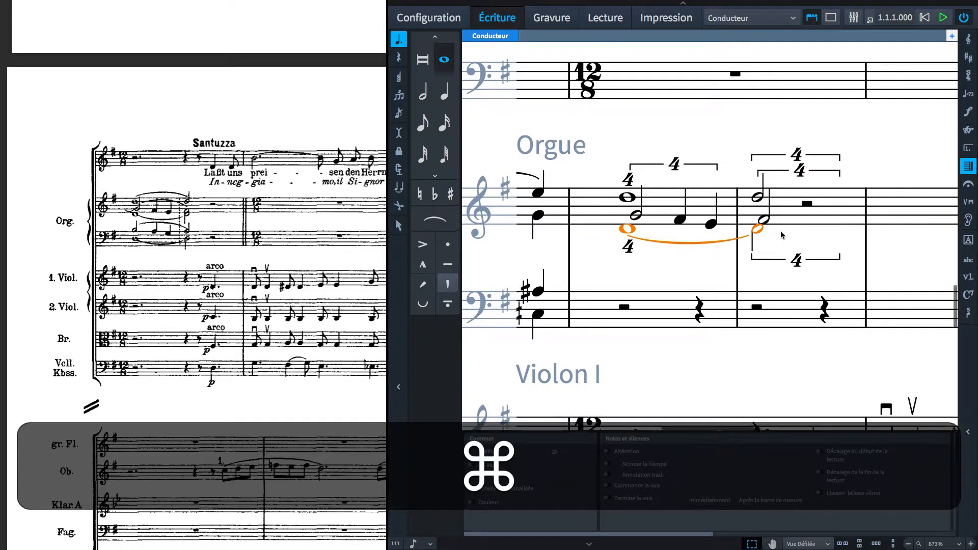
{"action": "scroll", "coordinate": [781, 230], "scroll_direction": "down", "scroll_amount": 1}
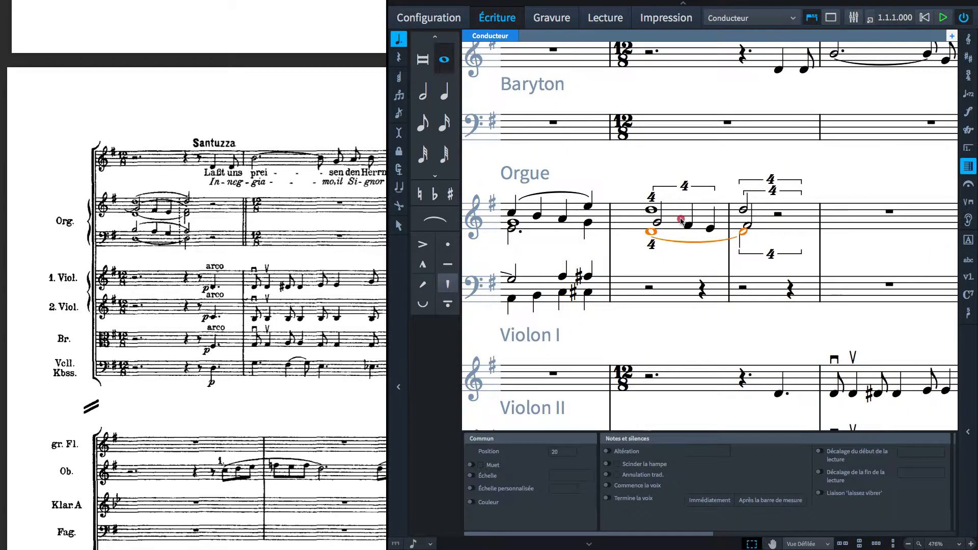
{"action": "left_click", "coordinate": [682, 221], "text": "shift"}
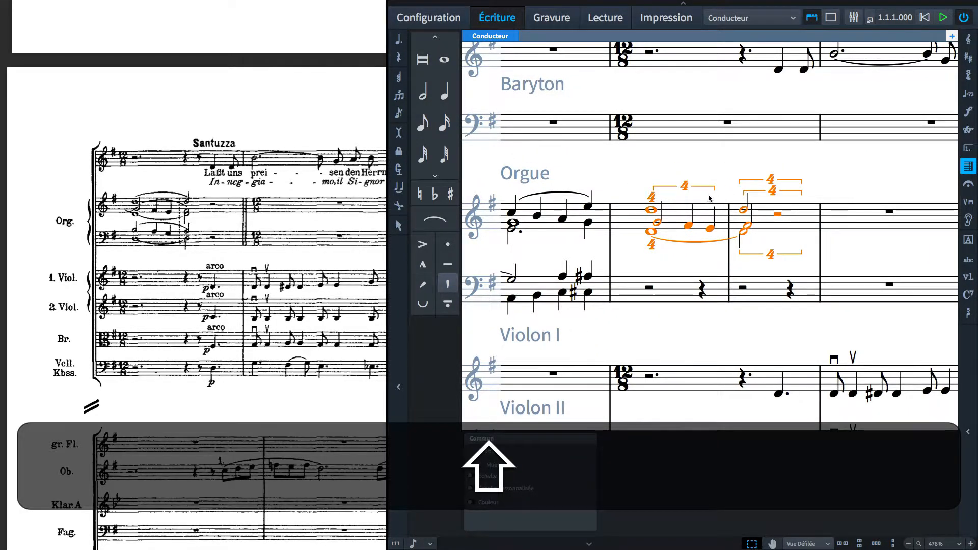
{"action": "mouse_move", "coordinate": [142, 3]}
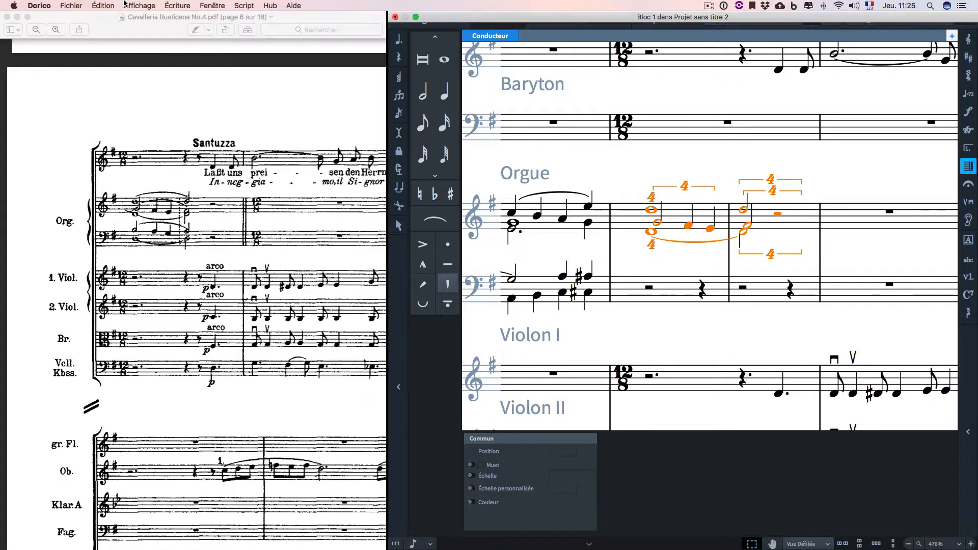
{"action": "left_click", "coordinate": [101, 5]}
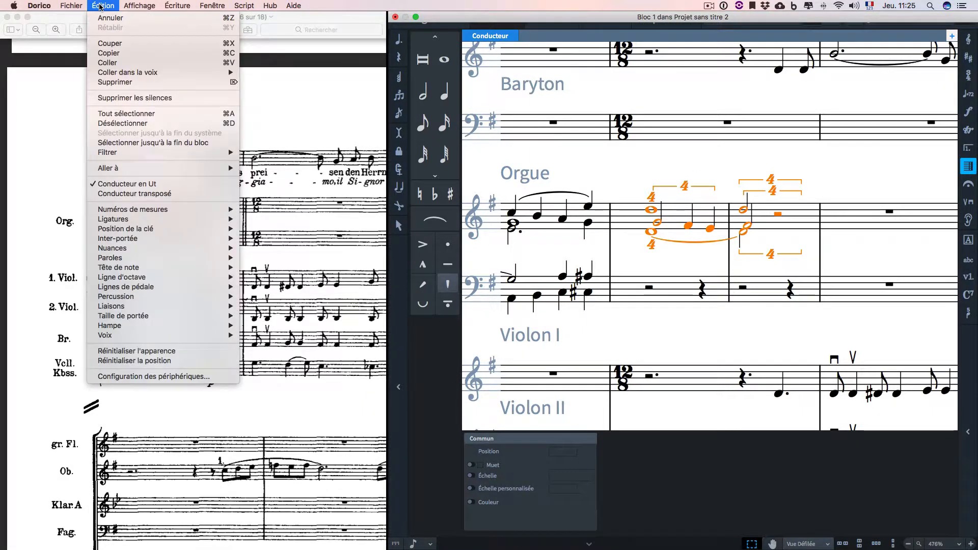
{"action": "mouse_move", "coordinate": [151, 155]}
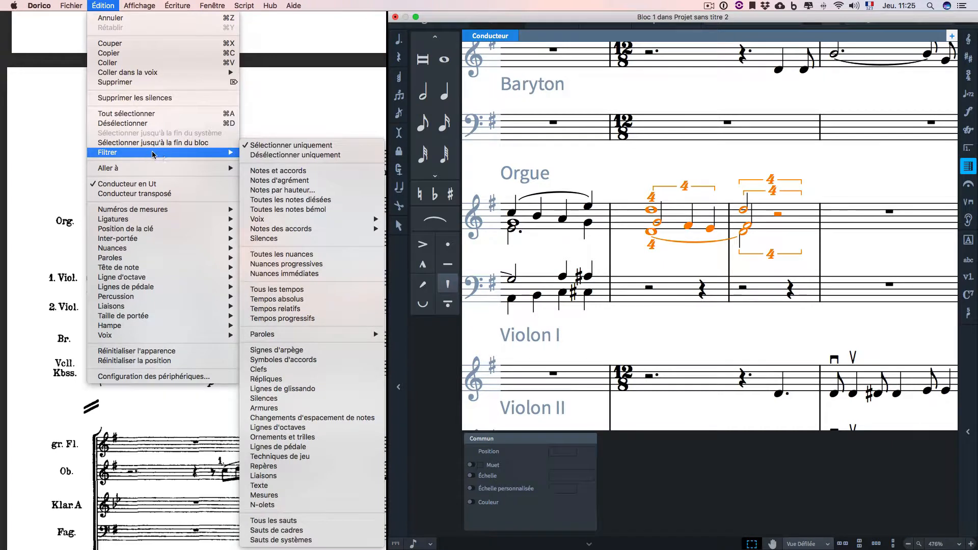
{"action": "left_click", "coordinate": [283, 505]}
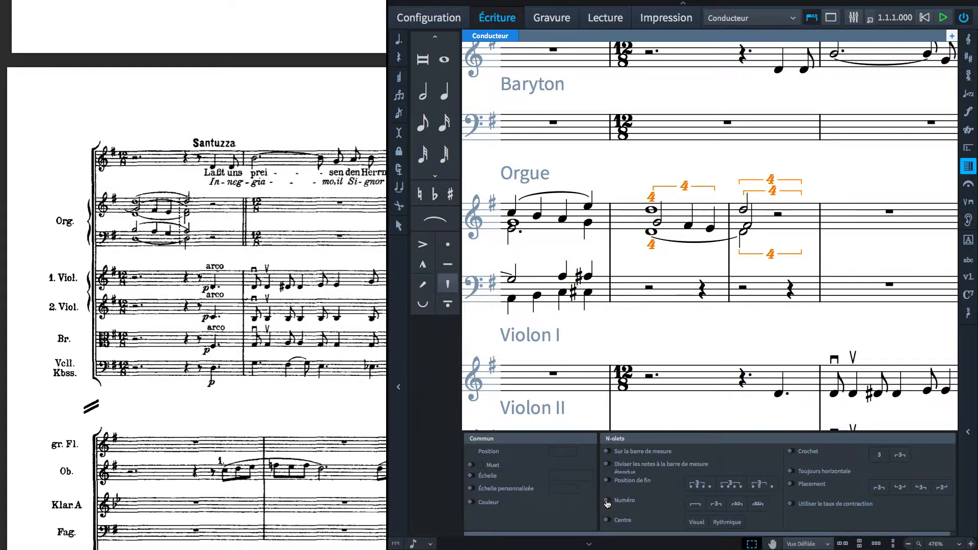
{"action": "left_click", "coordinate": [607, 501]}
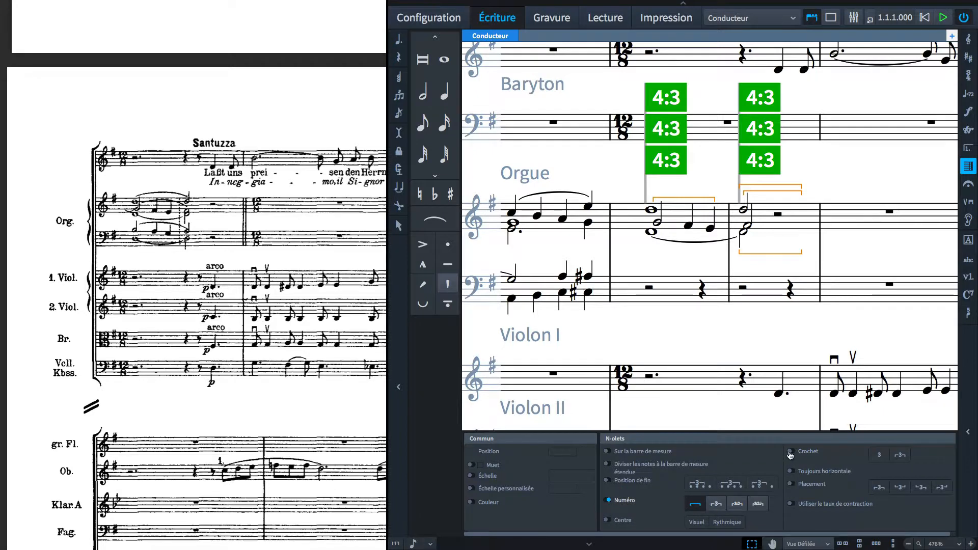
{"action": "left_click", "coordinate": [791, 452]}
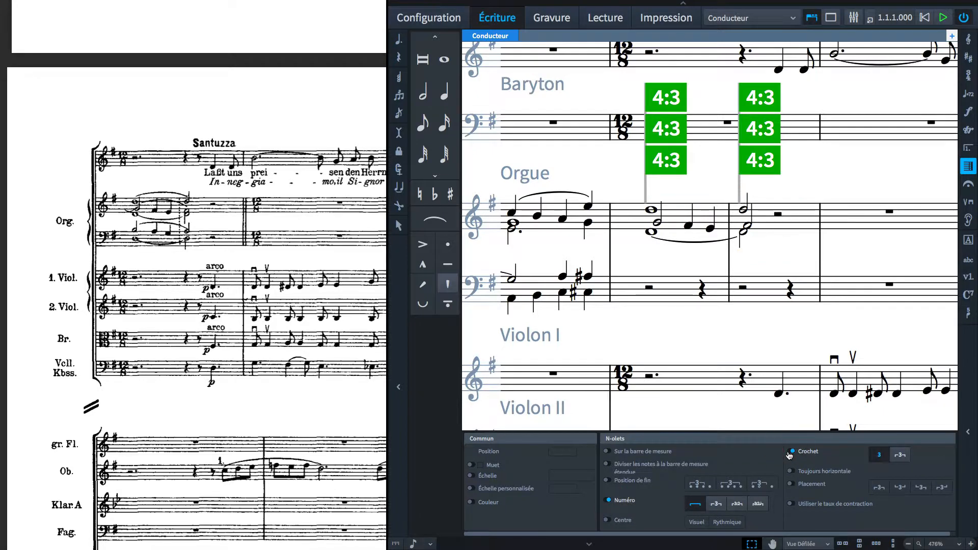
{"action": "left_click", "coordinate": [642, 267]}
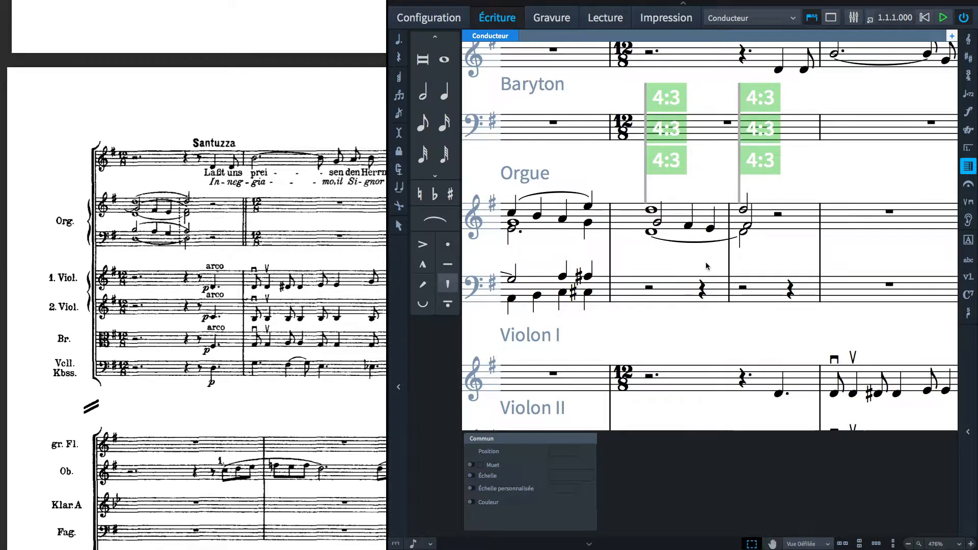
Add independent dashed barlines between the two 2/2 bars on both the upper and lower organ staves
{"action": "scroll", "coordinate": [705, 262], "scroll_direction": "right", "scroll_amount": 3}
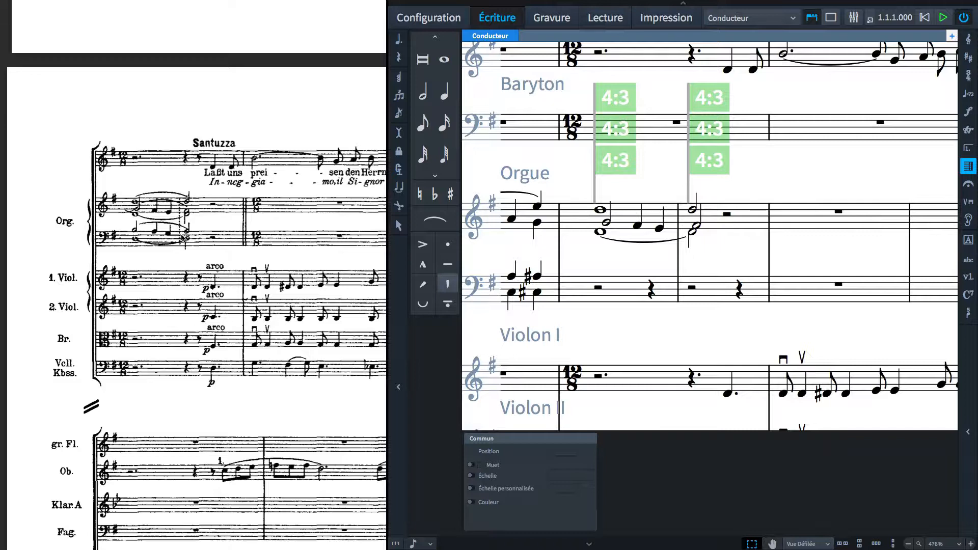
{"action": "left_click", "coordinate": [686, 217]}
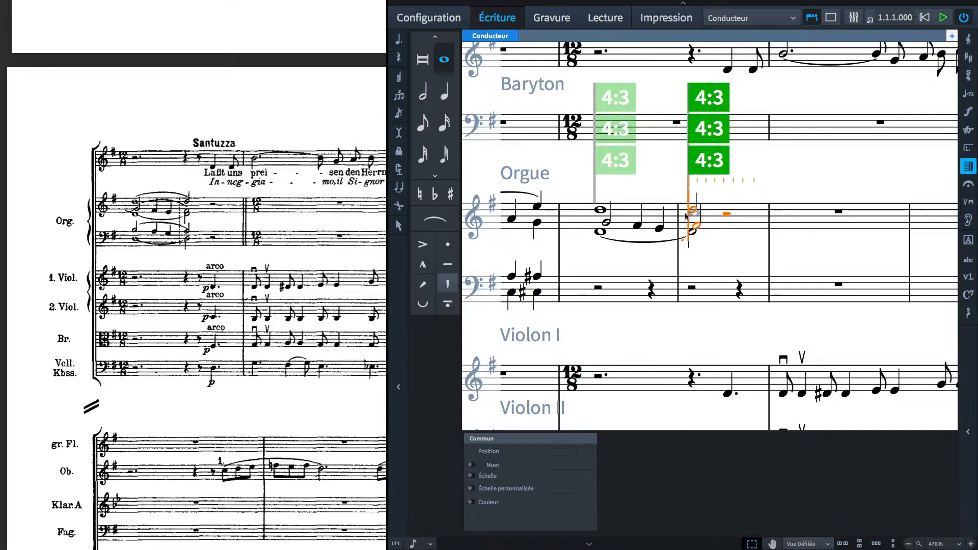
{"action": "key", "text": "shift+n"}
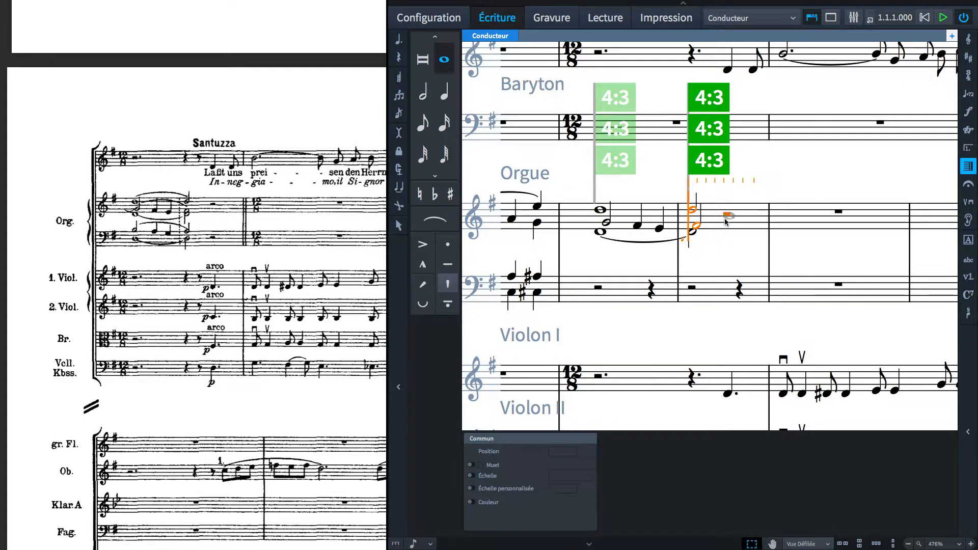
{"action": "left_click", "coordinate": [970, 166]}
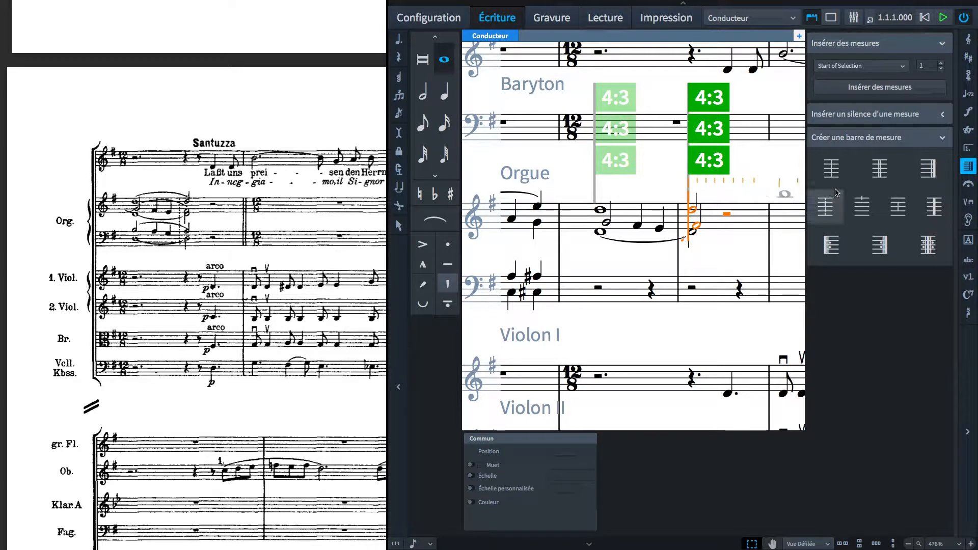
{"action": "key", "text": "alt"}
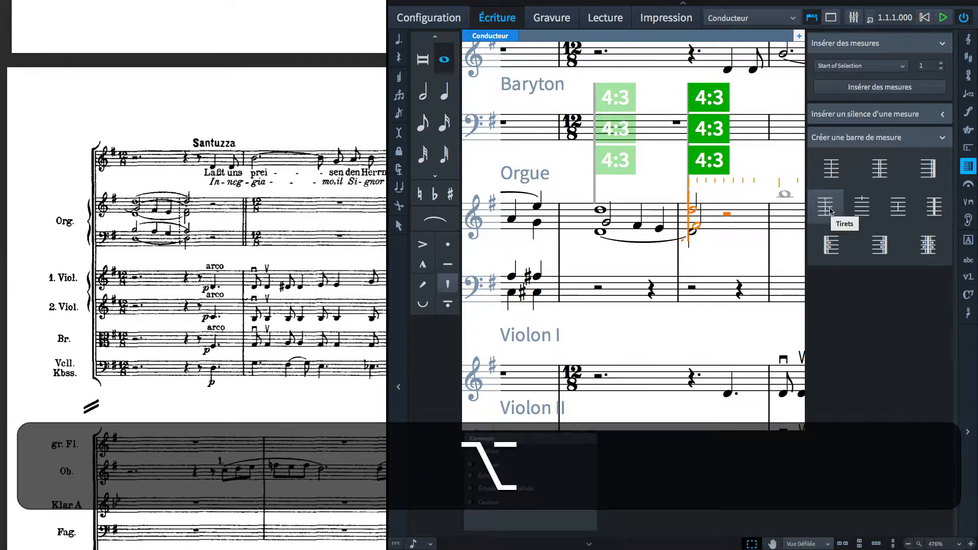
{"action": "left_click", "coordinate": [827, 211], "text": "alt"}
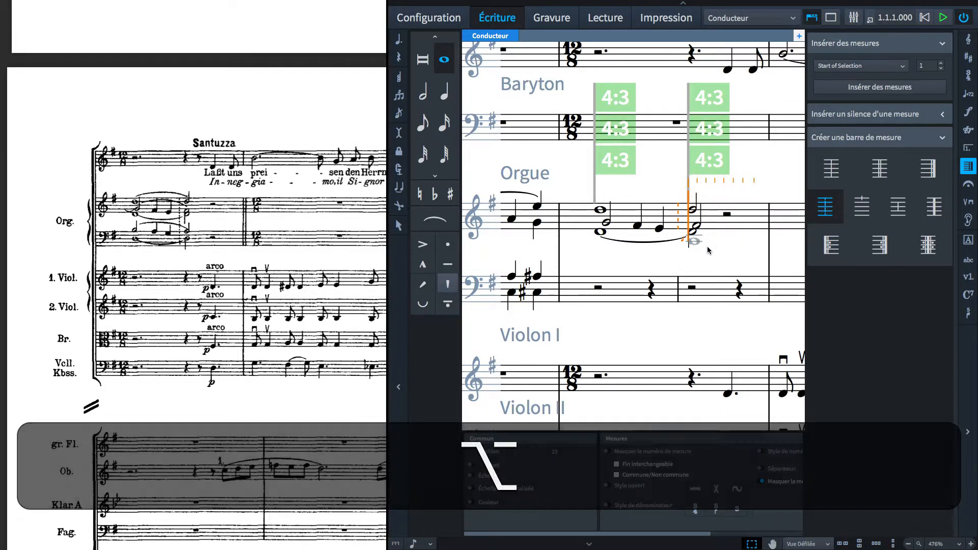
{"action": "key", "text": "Down"}
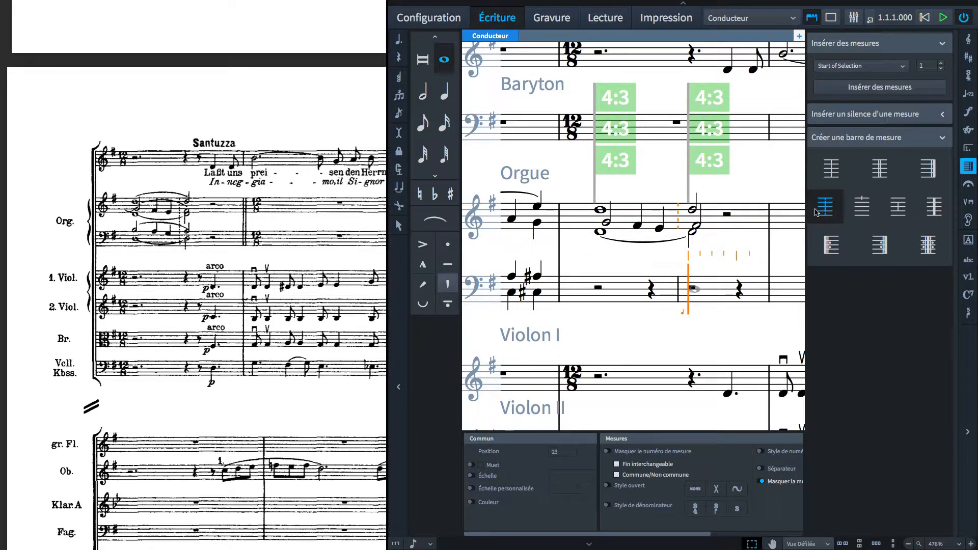
{"action": "key", "text": "alt"}
{"action": "left_click", "coordinate": [826, 208], "text": "alt"}
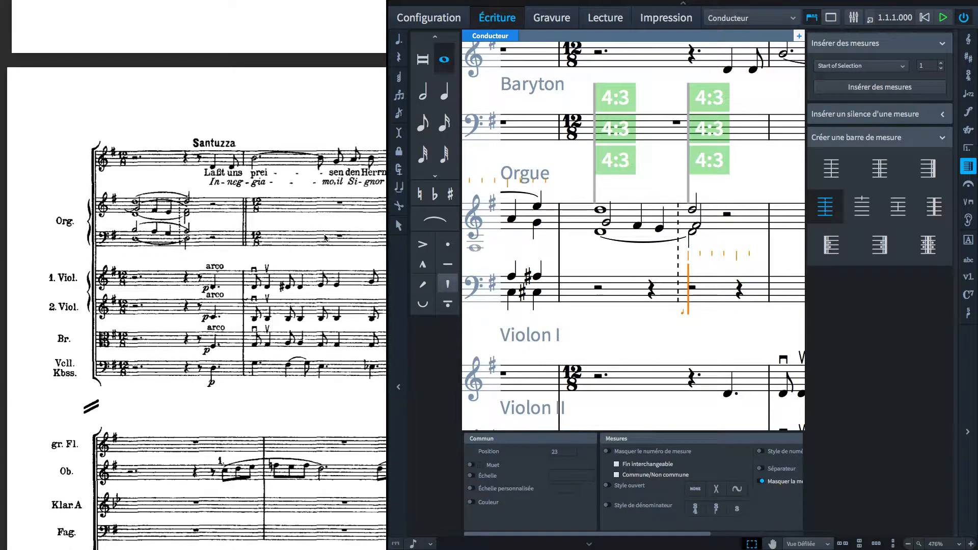
Add independent double barlines at the end of the second 2/2 bar on both organ staves
{"action": "key", "text": "super+Right"}
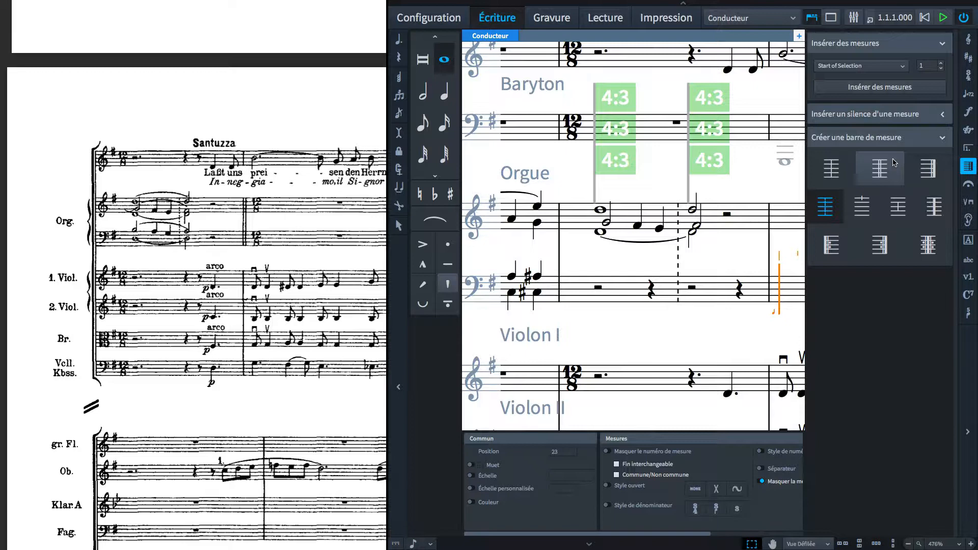
{"action": "key", "text": "alt"}
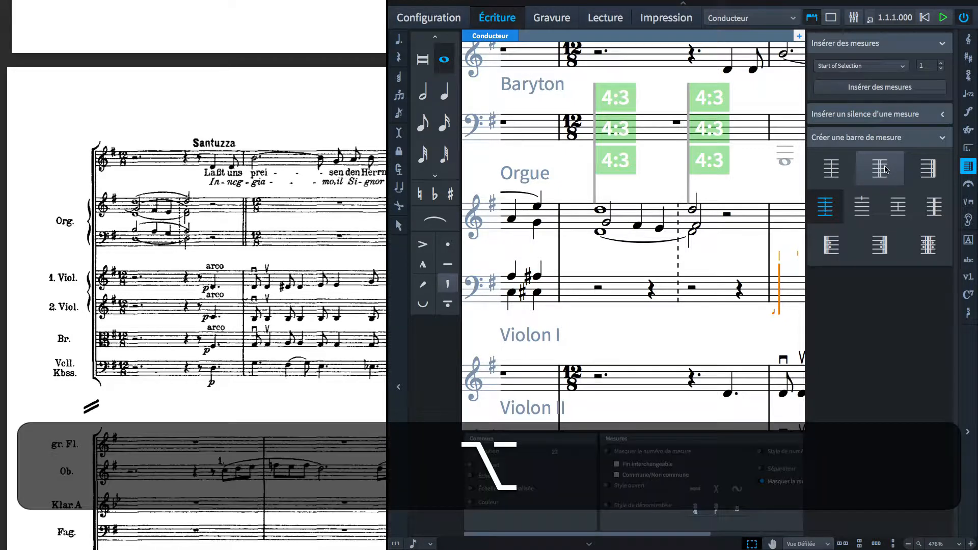
{"action": "left_click", "coordinate": [885, 170], "text": "alt"}
{"action": "key", "text": "alt+Up"}
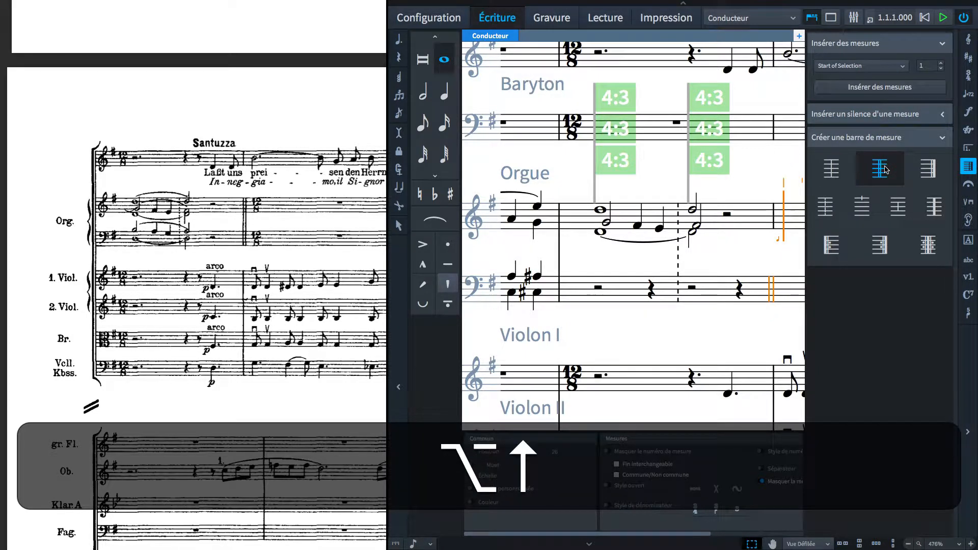
{"action": "left_click", "coordinate": [885, 168], "text": "alt"}
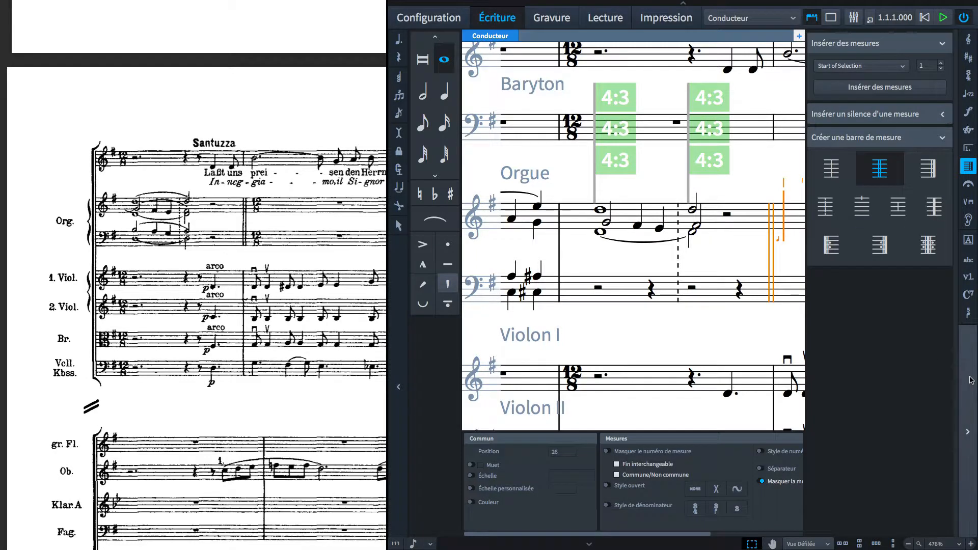
{"action": "left_click", "coordinate": [967, 407]}
Examine the other instruments' staves above and below the organ to compare their barlines with the organ's double barline
{"action": "scroll", "coordinate": [790, 301], "scroll_direction": "down", "scroll_amount": 2}
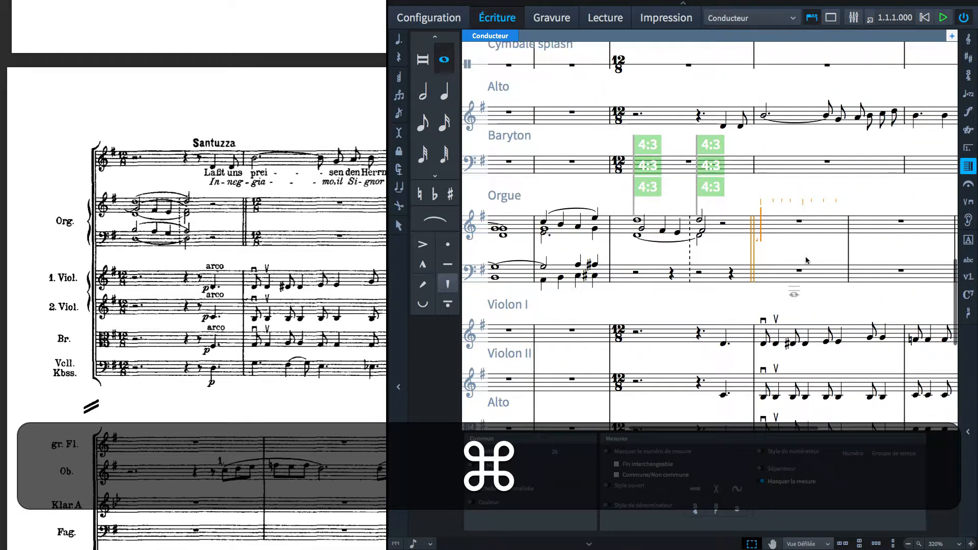
{"action": "scroll", "coordinate": [805, 256], "scroll_direction": "right", "scroll_amount": 3}
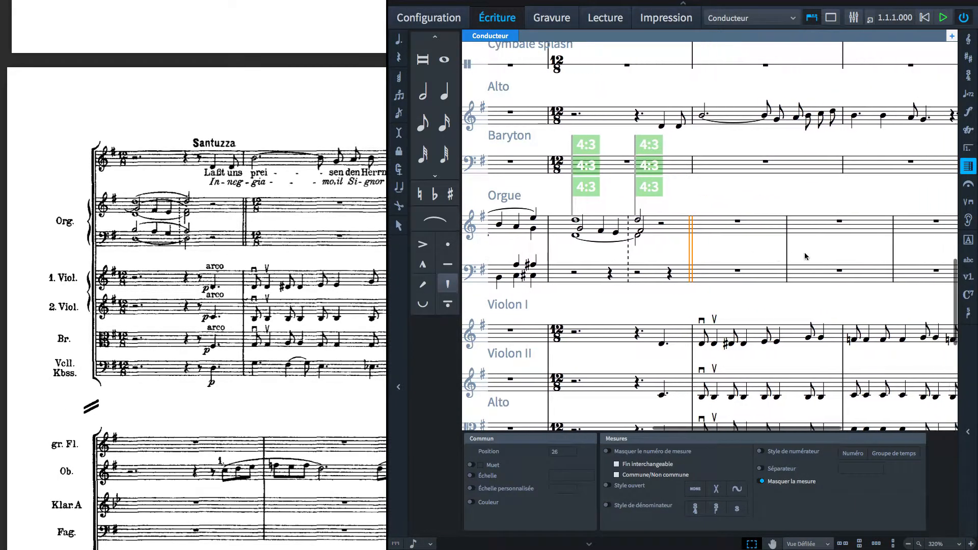
{"action": "scroll", "coordinate": [805, 256], "scroll_direction": "up", "scroll_amount": 3}
{"action": "scroll", "coordinate": [805, 256], "scroll_direction": "up", "scroll_amount": 10}
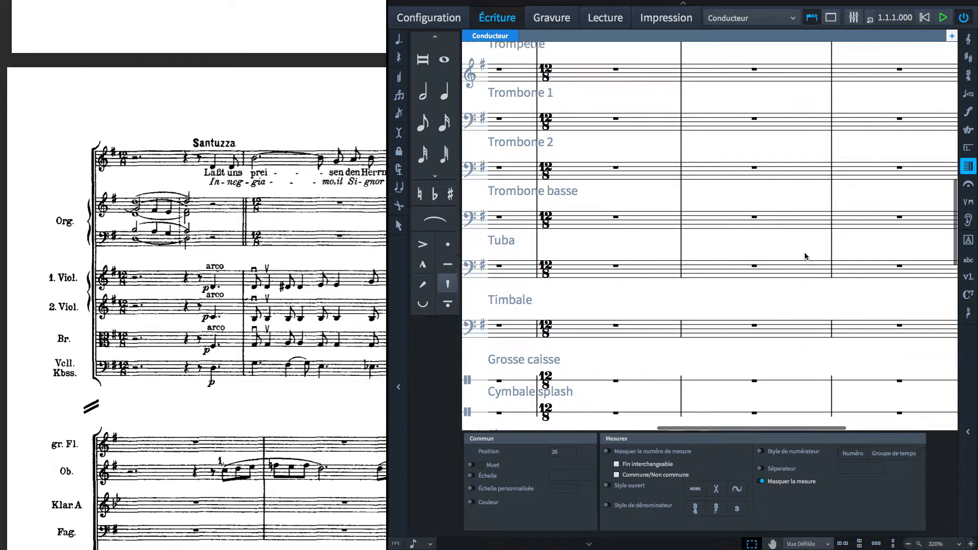
{"action": "scroll", "coordinate": [805, 256], "scroll_direction": "down", "scroll_amount": 4}
{"action": "scroll", "coordinate": [805, 252], "scroll_direction": "down", "scroll_amount": 8}
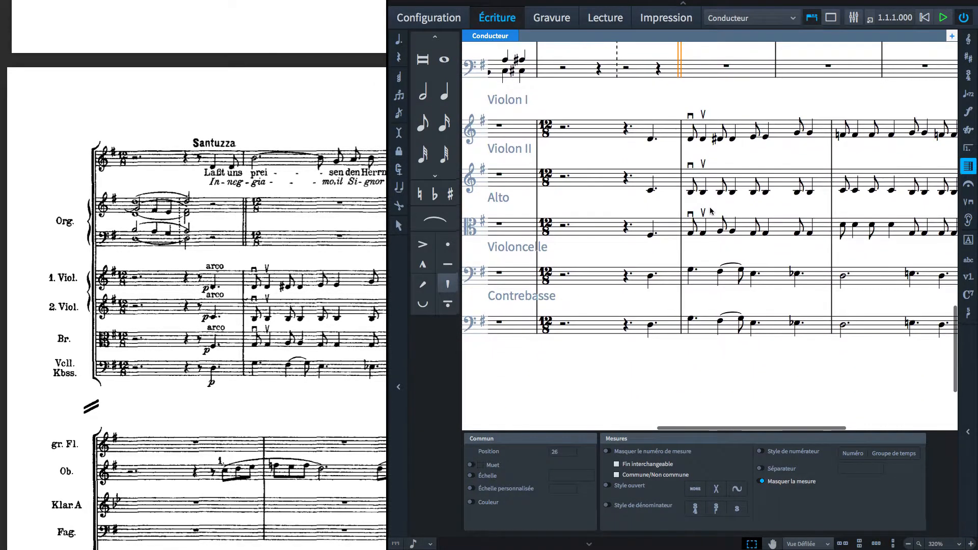
{"action": "scroll", "coordinate": [710, 211], "scroll_direction": "up", "scroll_amount": 5}
{"action": "scroll", "coordinate": [710, 210], "scroll_direction": "up", "scroll_amount": 2}
{"action": "scroll", "coordinate": [668, 205], "scroll_direction": "down", "scroll_amount": 5}
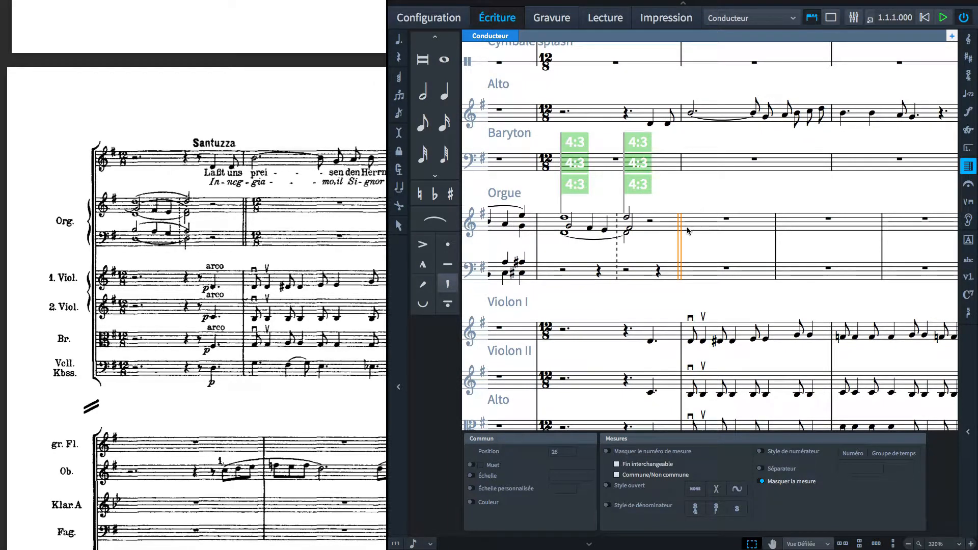
Add an independent 12/8 time signature to each organ staff directly after the double barline
{"action": "double_click", "coordinate": [726, 218]}
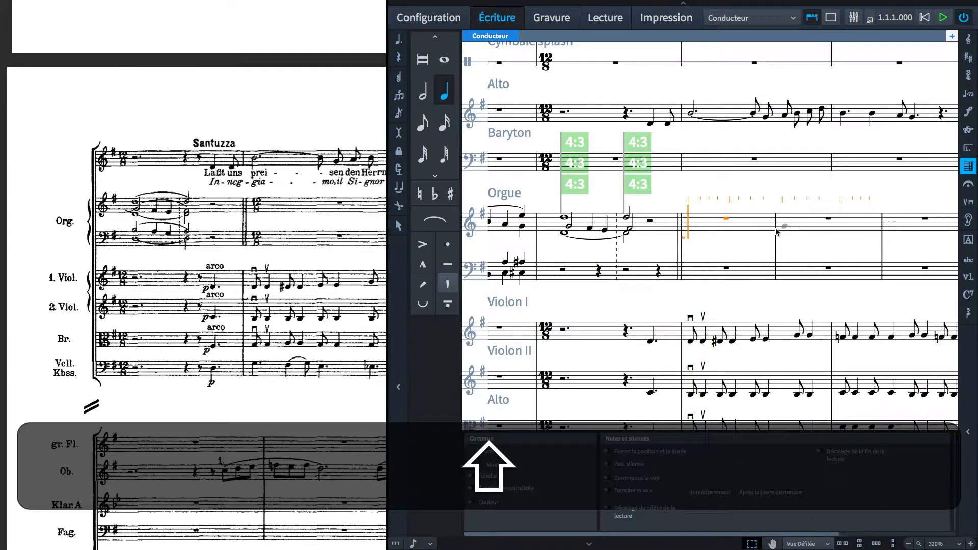
{"action": "key", "text": "shift+m"}
{"action": "type", "text": "12/8"}
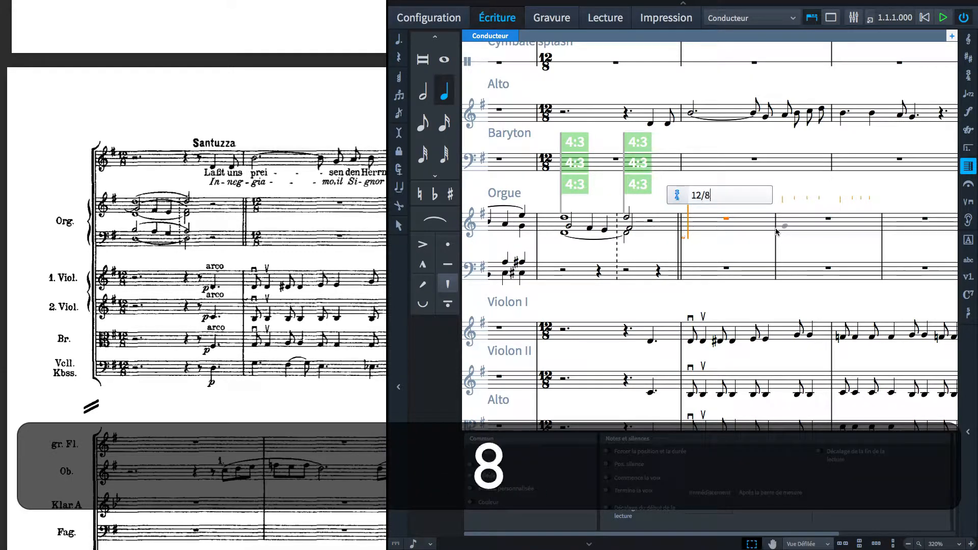
{"action": "key", "text": "alt+Return"}
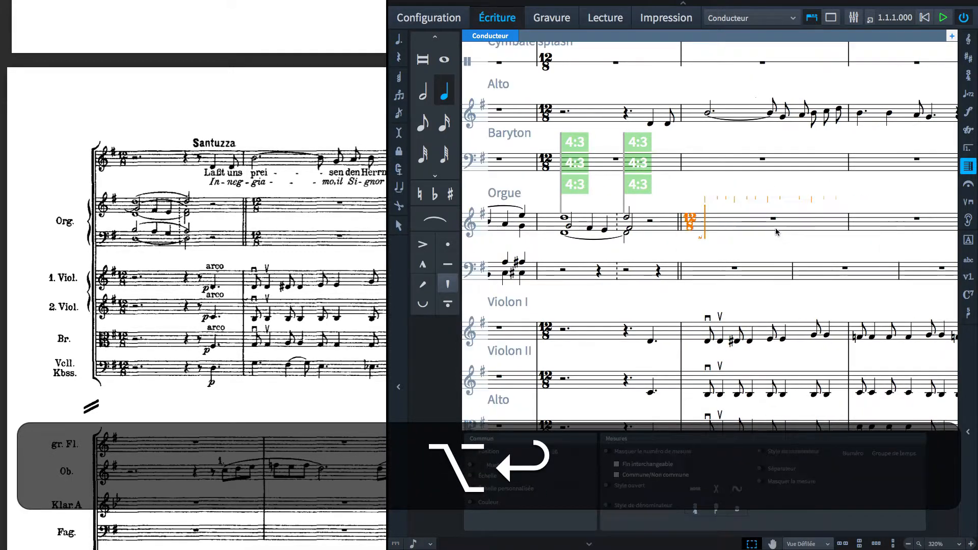
{"action": "key", "text": "Down"}
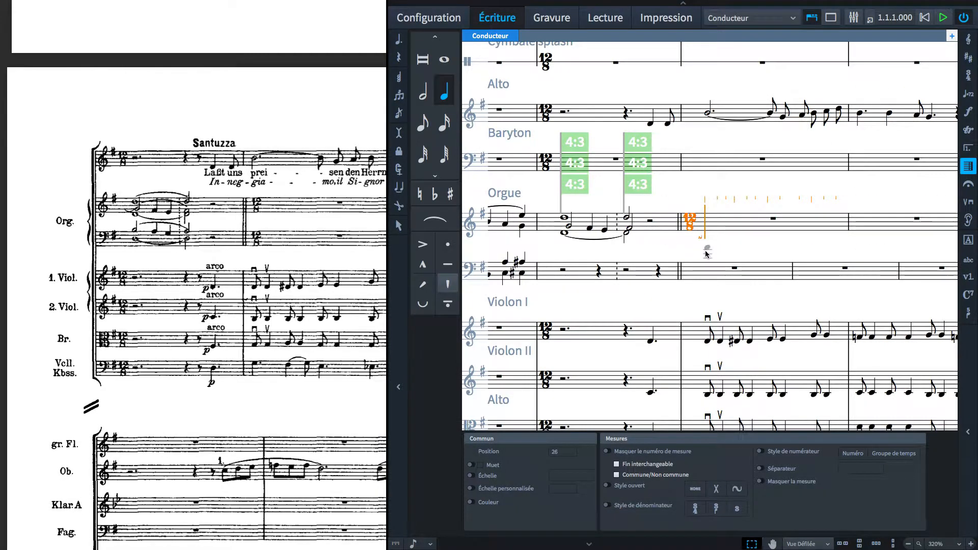
{"action": "key", "text": "shift+m"}
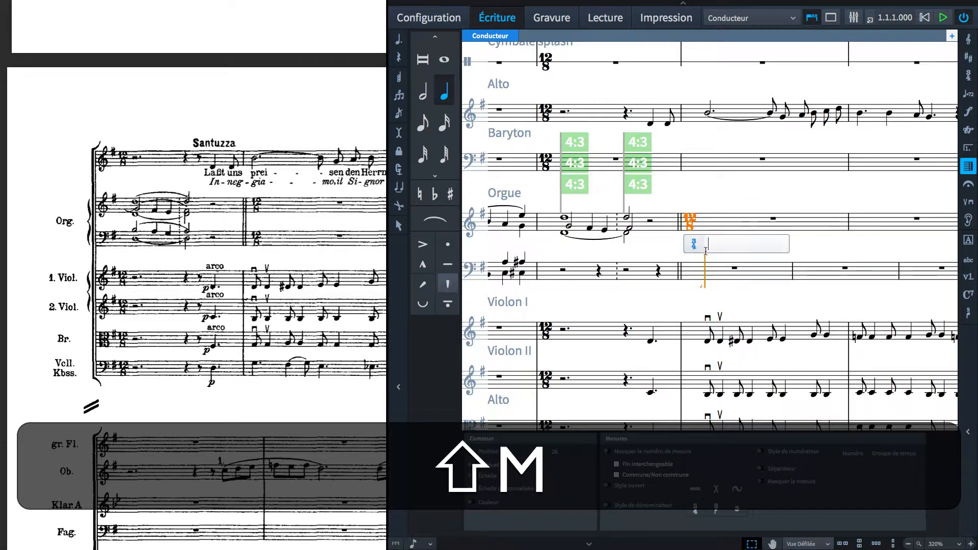
{"action": "type", "text": "12/8"}
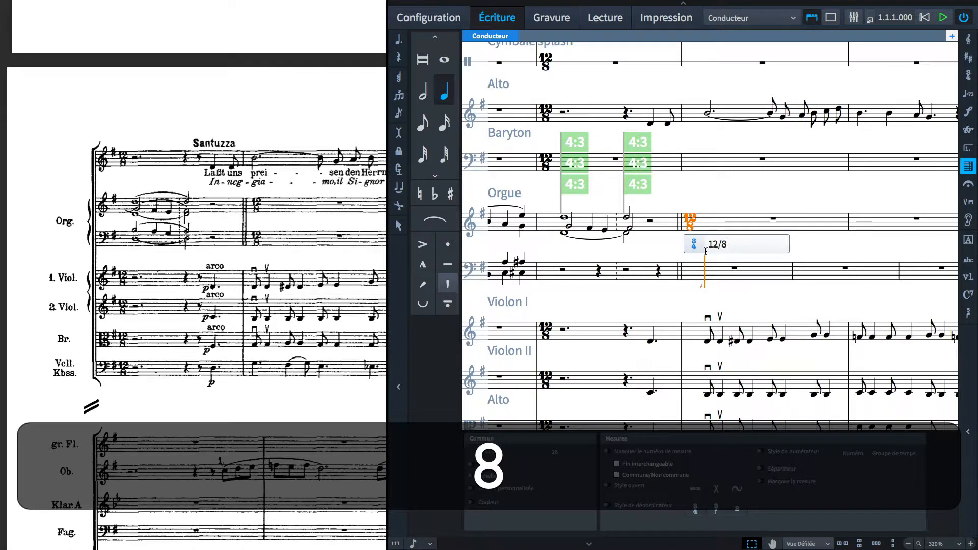
{"action": "key", "text": "alt+Return"}
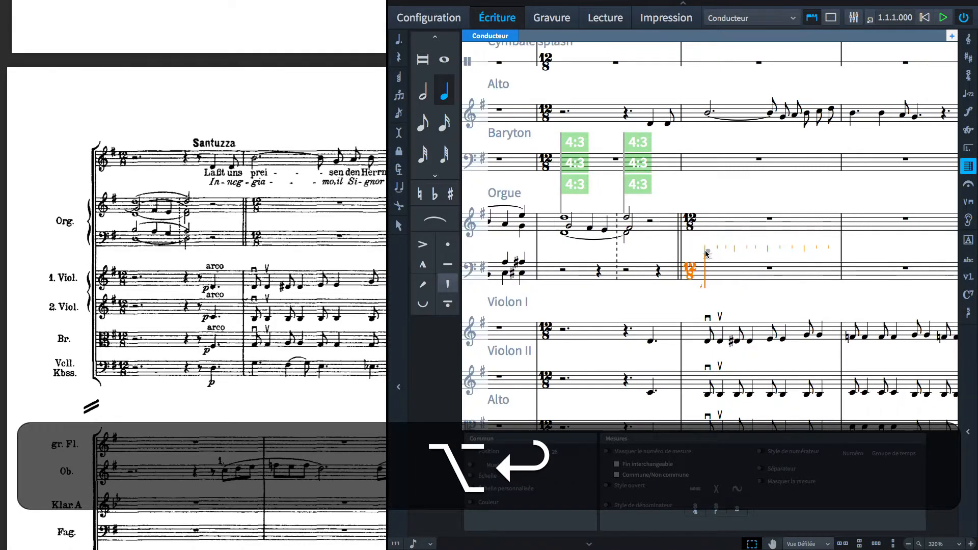
{"action": "key", "text": "super+z"}
{"action": "scroll", "coordinate": [719, 246], "scroll_direction": "down", "scroll_amount": 2}
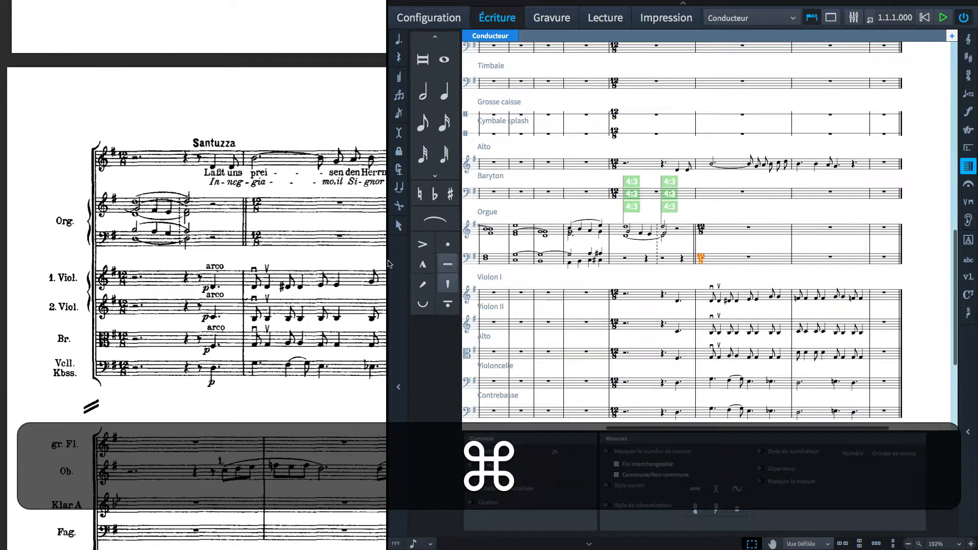
{"action": "scroll", "coordinate": [686, 294], "scroll_direction": "up", "scroll_amount": 3}
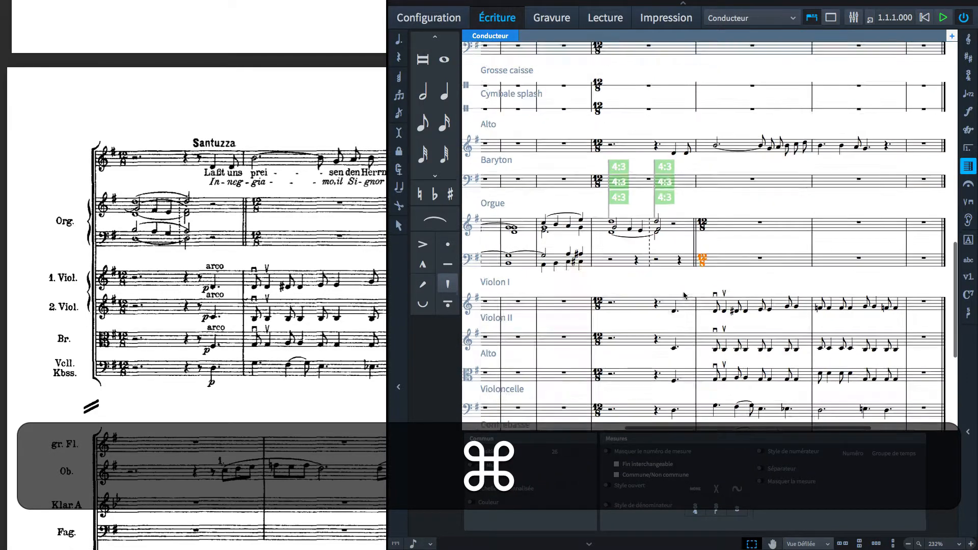